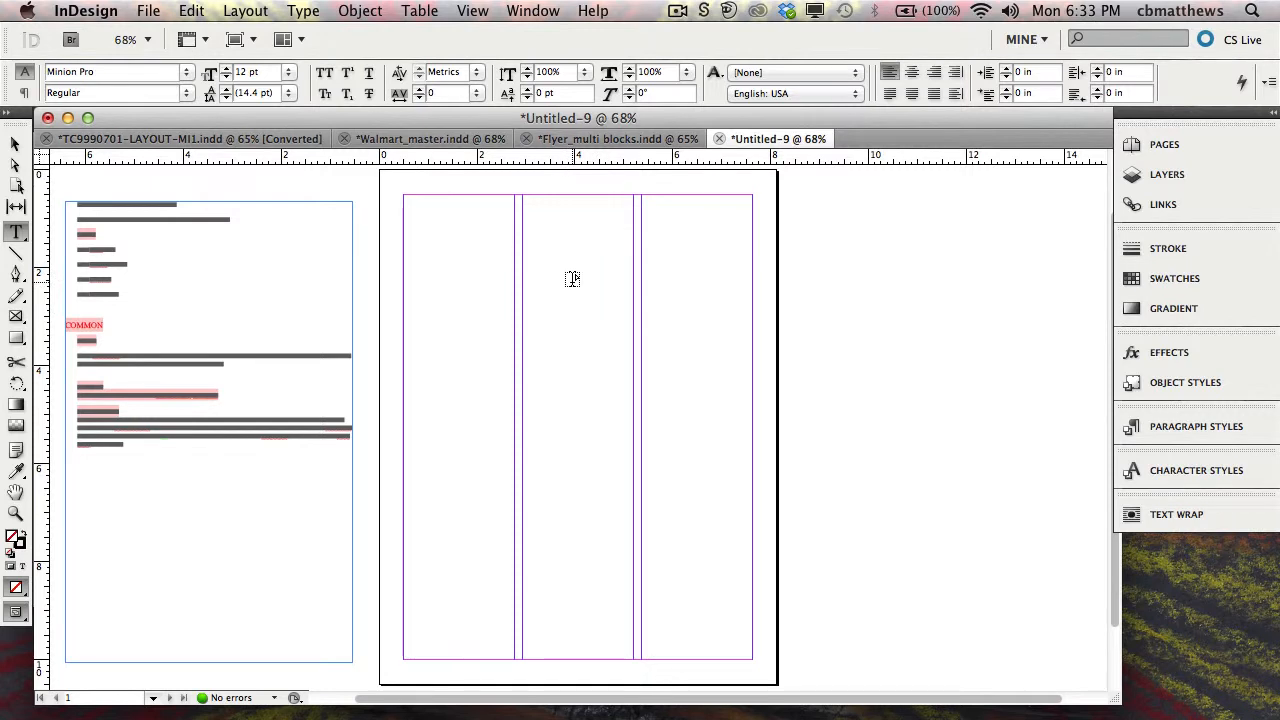
- Draw a text frame in the page's first column and paste in the two-line paragraph copied from below COMMON in the pasteboard text
left_click_drag(404, 246, 514, 382)
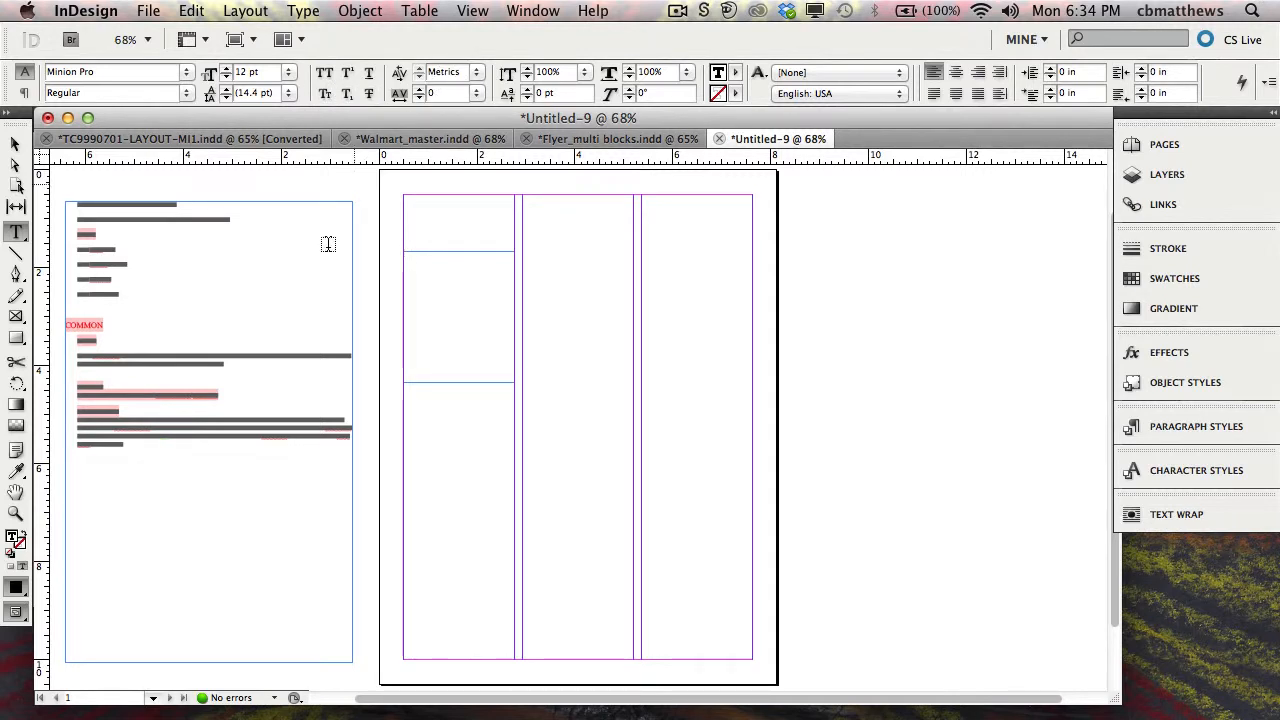
left_click_drag(227, 362, 69, 356)
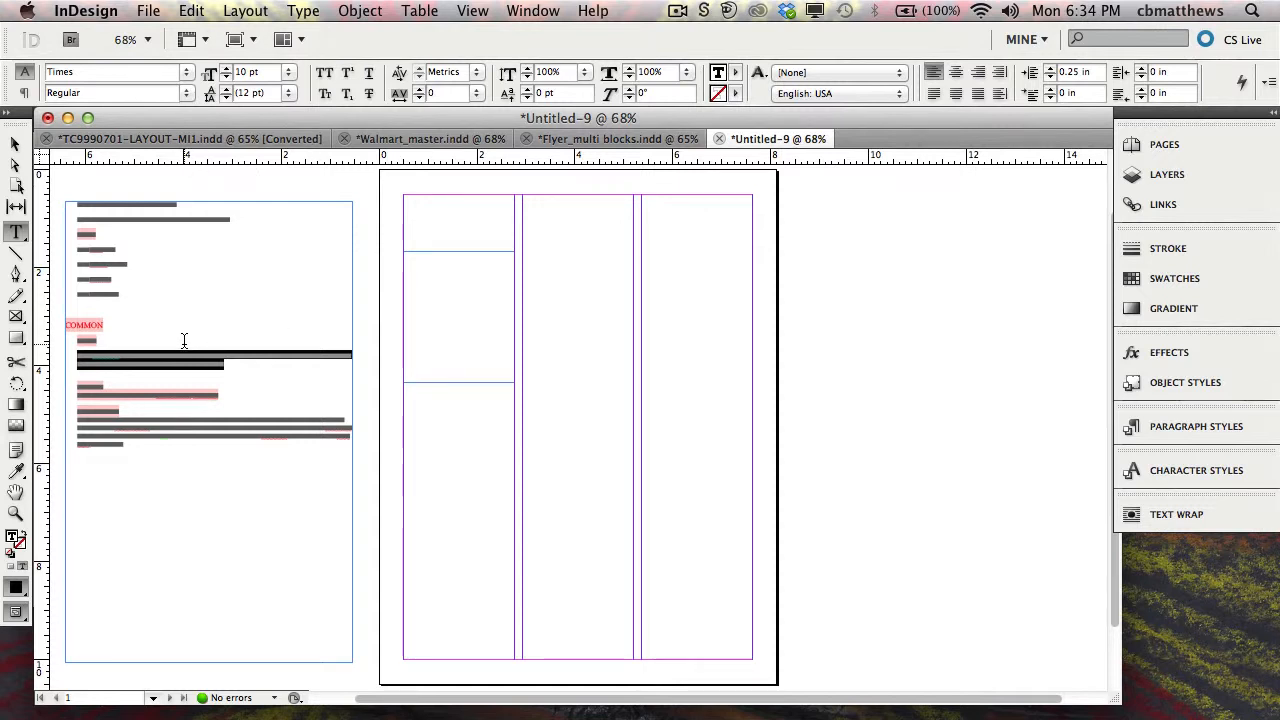
key("super")
key("super+c")
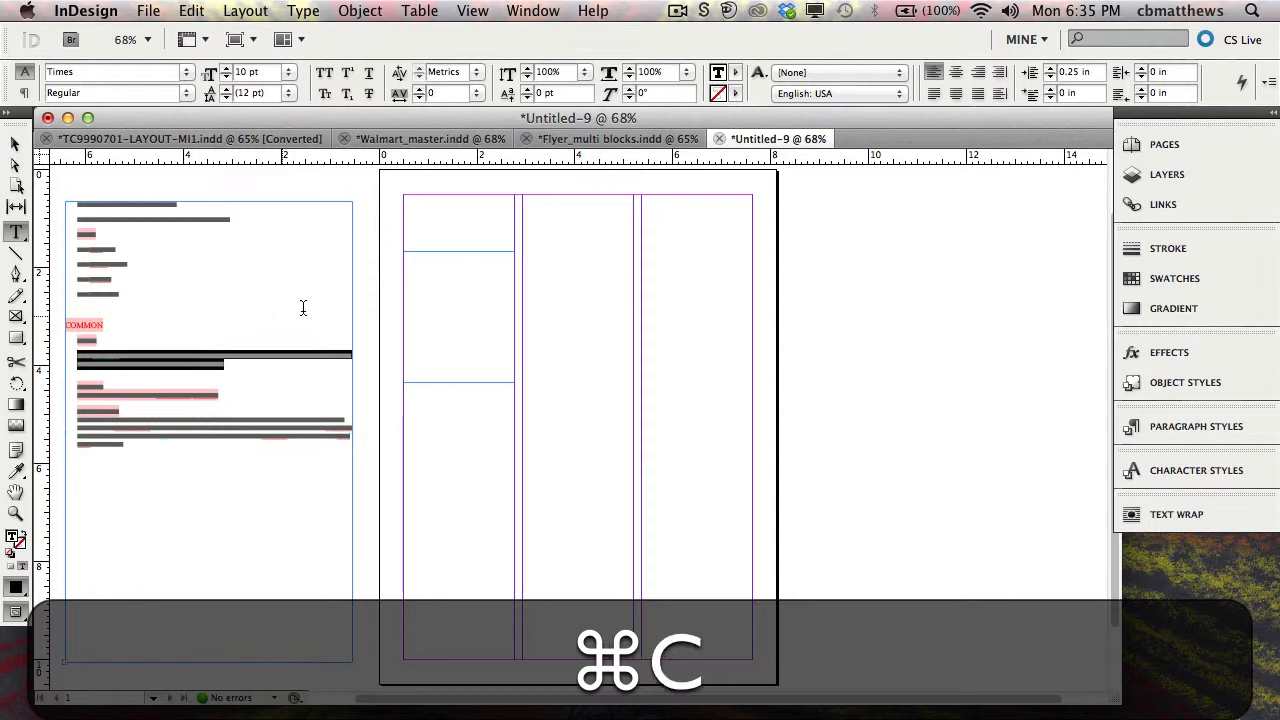
left_click(411, 261)
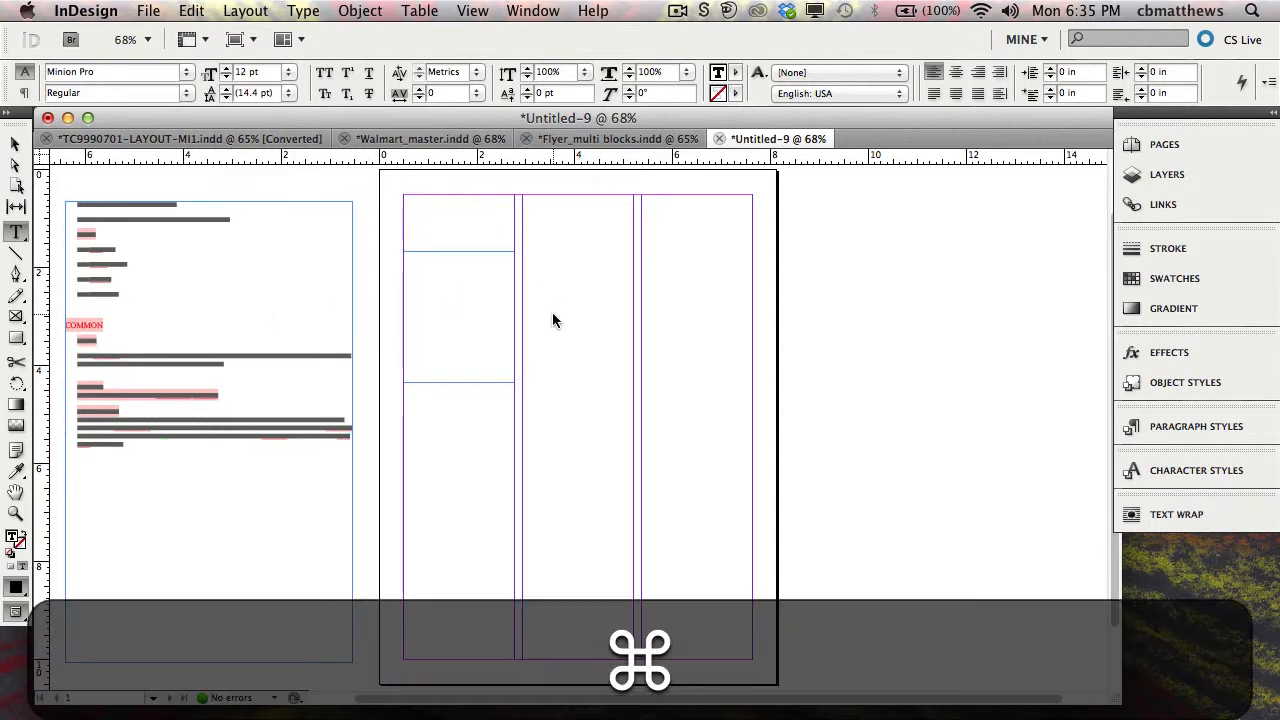
key("super+v")
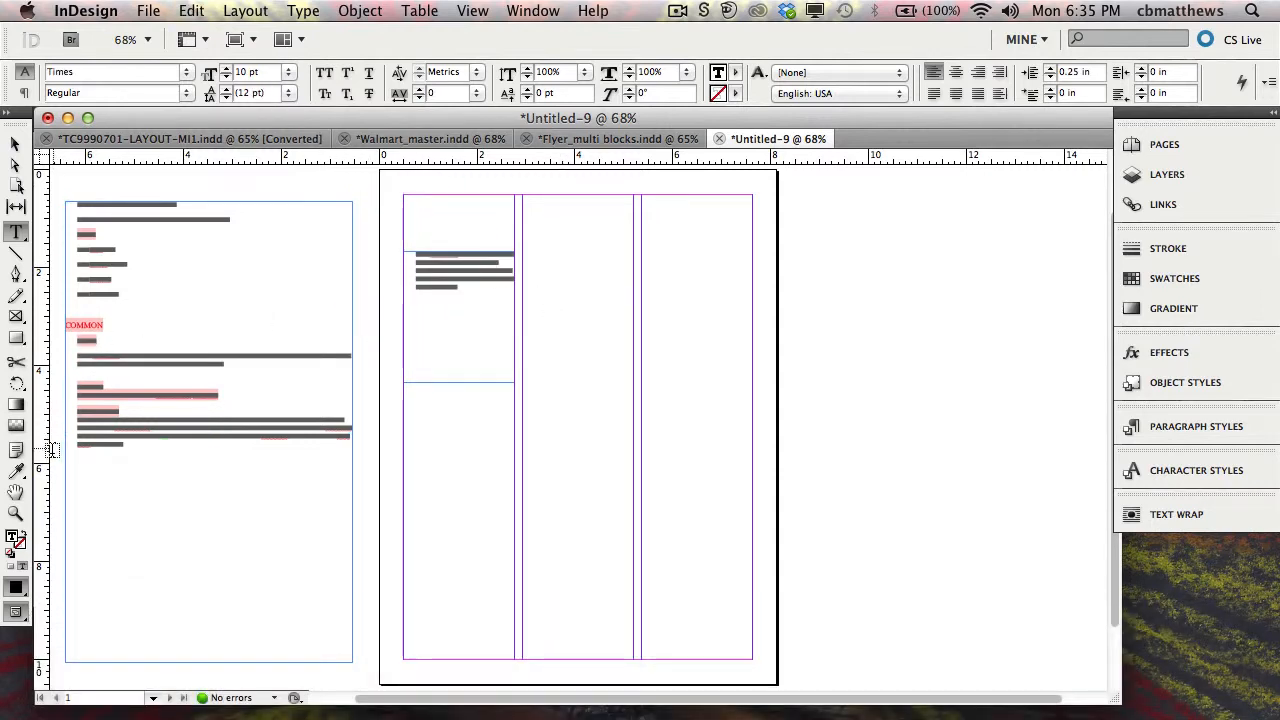
- Zoom in on the pasted paragraph in the first column and hide the baseline grid
left_click(15, 513)
left_click_drag(389, 231, 536, 389)
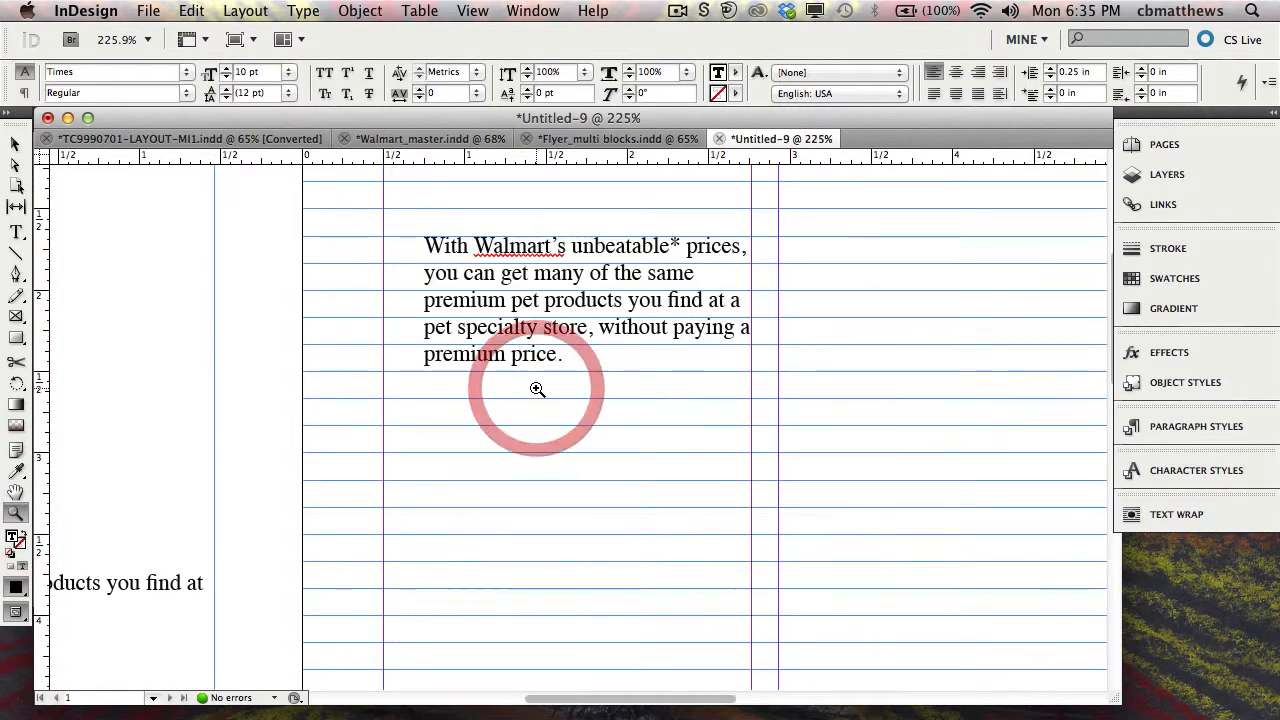
left_click(487, 10)
mouse_move(530, 373)
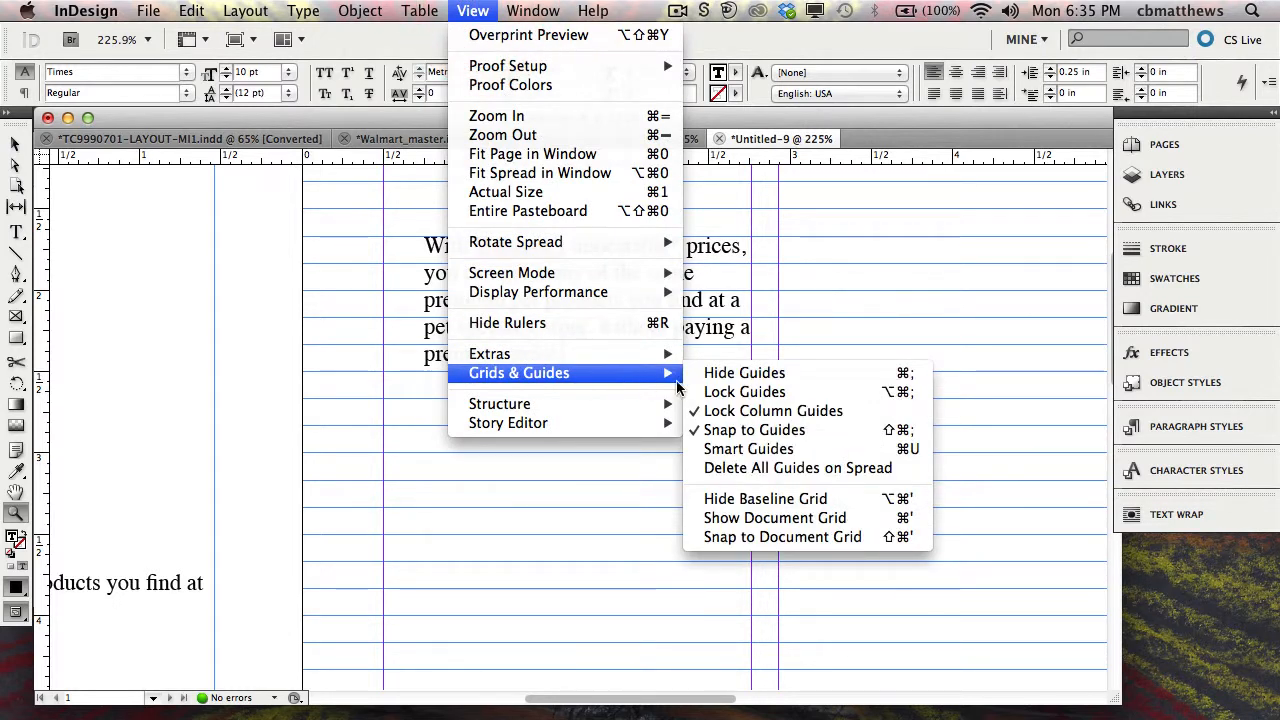
left_click(764, 499)
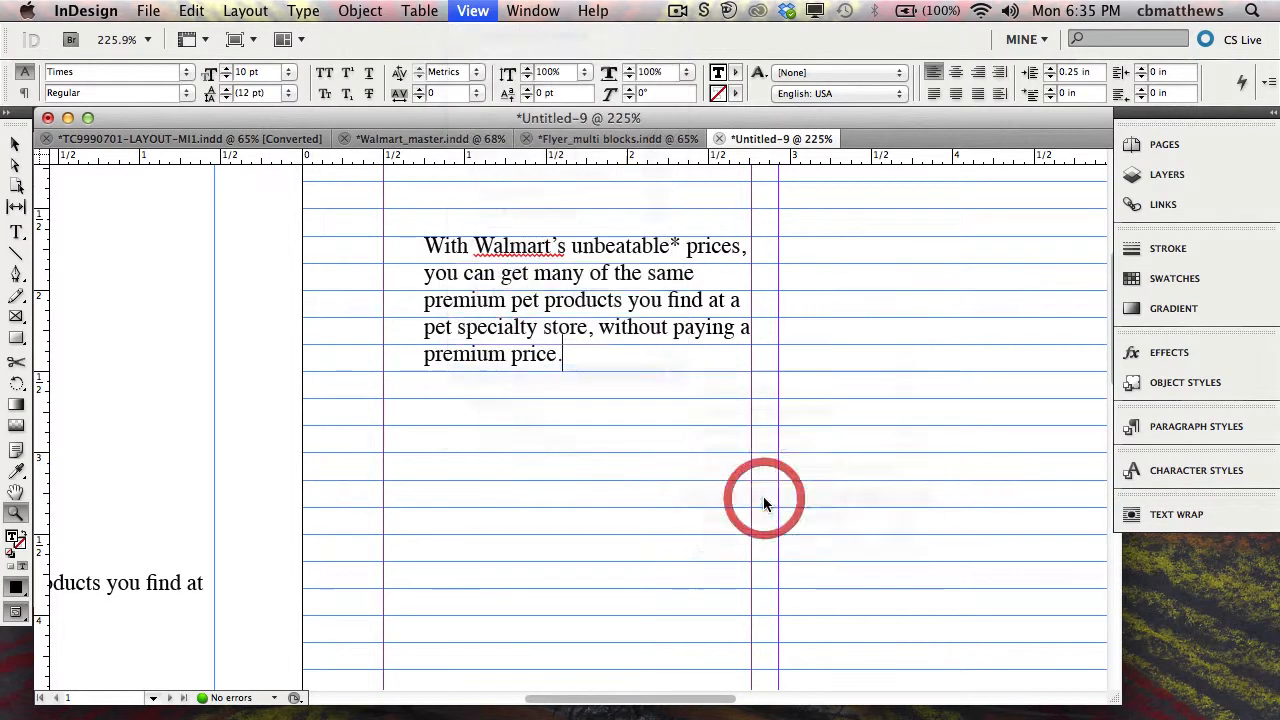
- Set the font of all text in the first-column frame to Myriad Pro
left_click(16, 232)
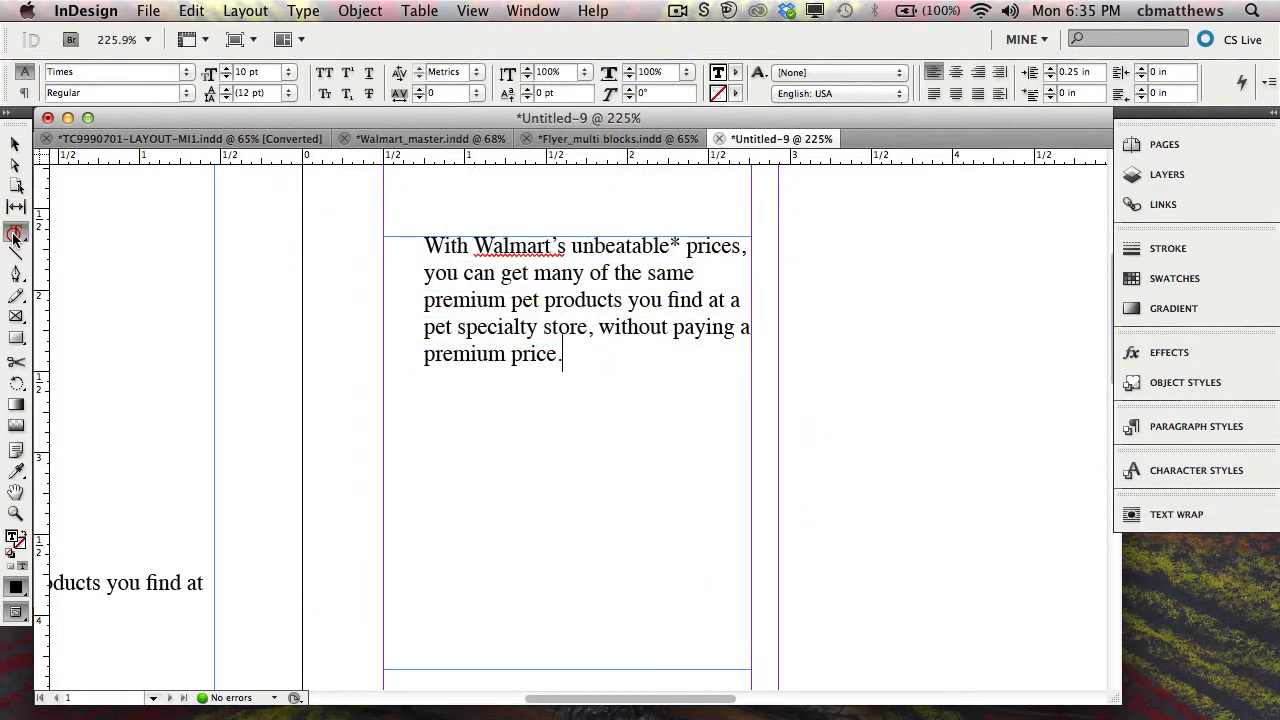
left_click(466, 280)
key("super")
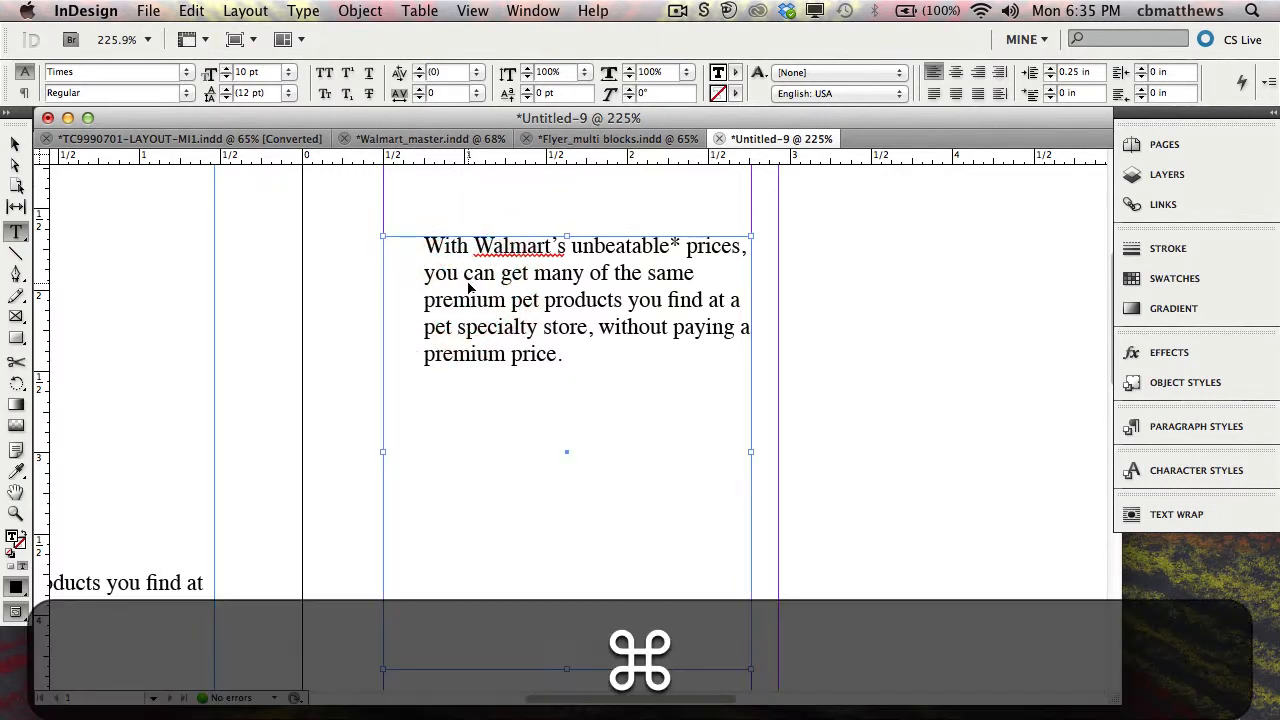
key("super+a")
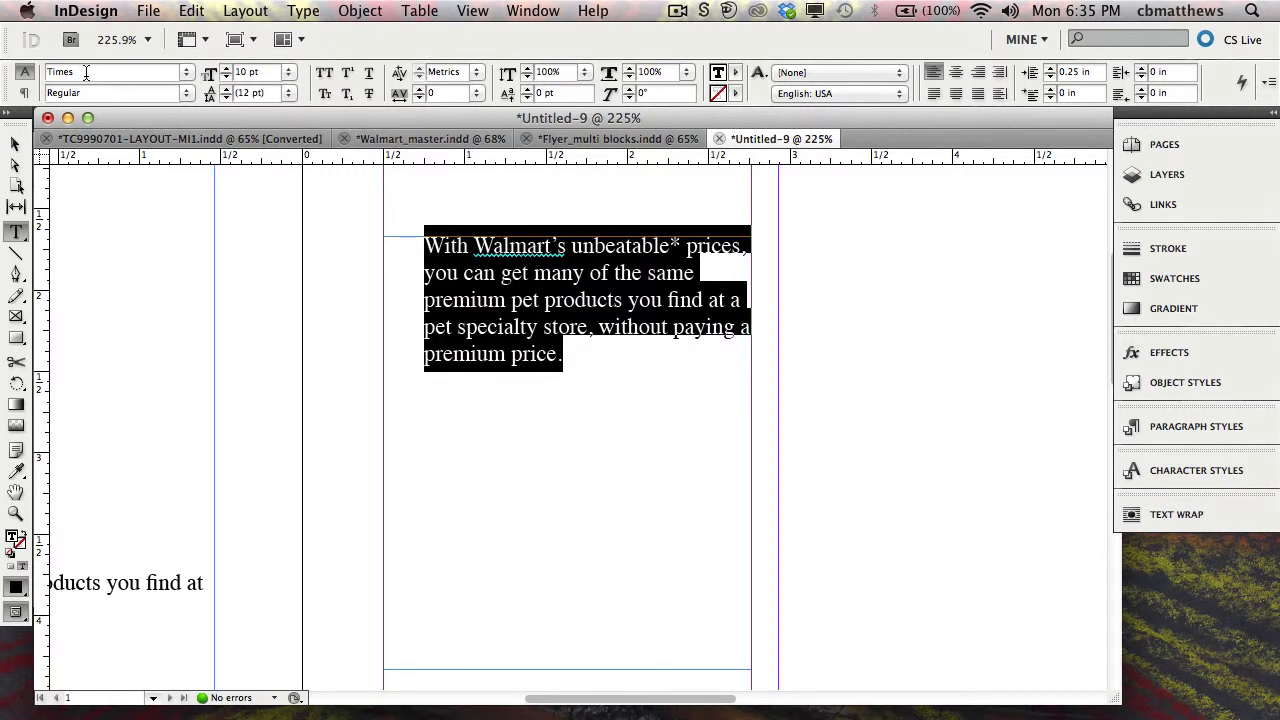
left_click_drag(85, 71, 39, 71)
type("Myriad ")
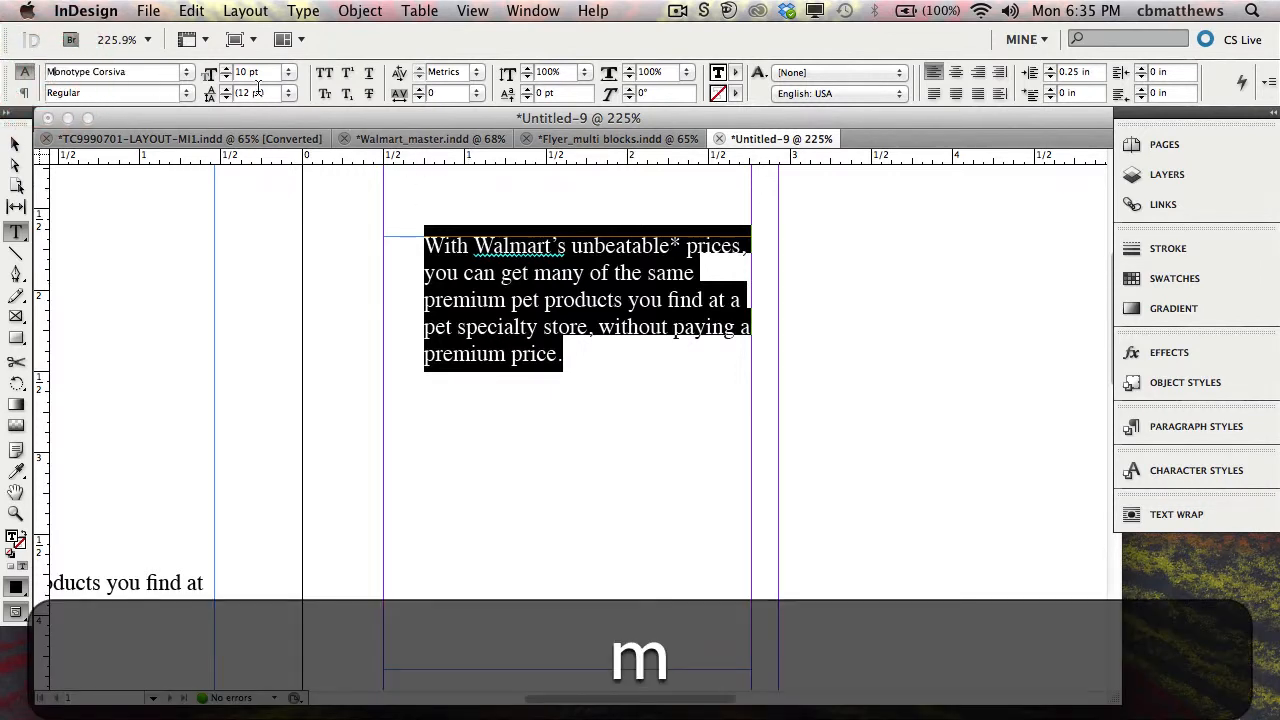
type("Pro")
key("Return")
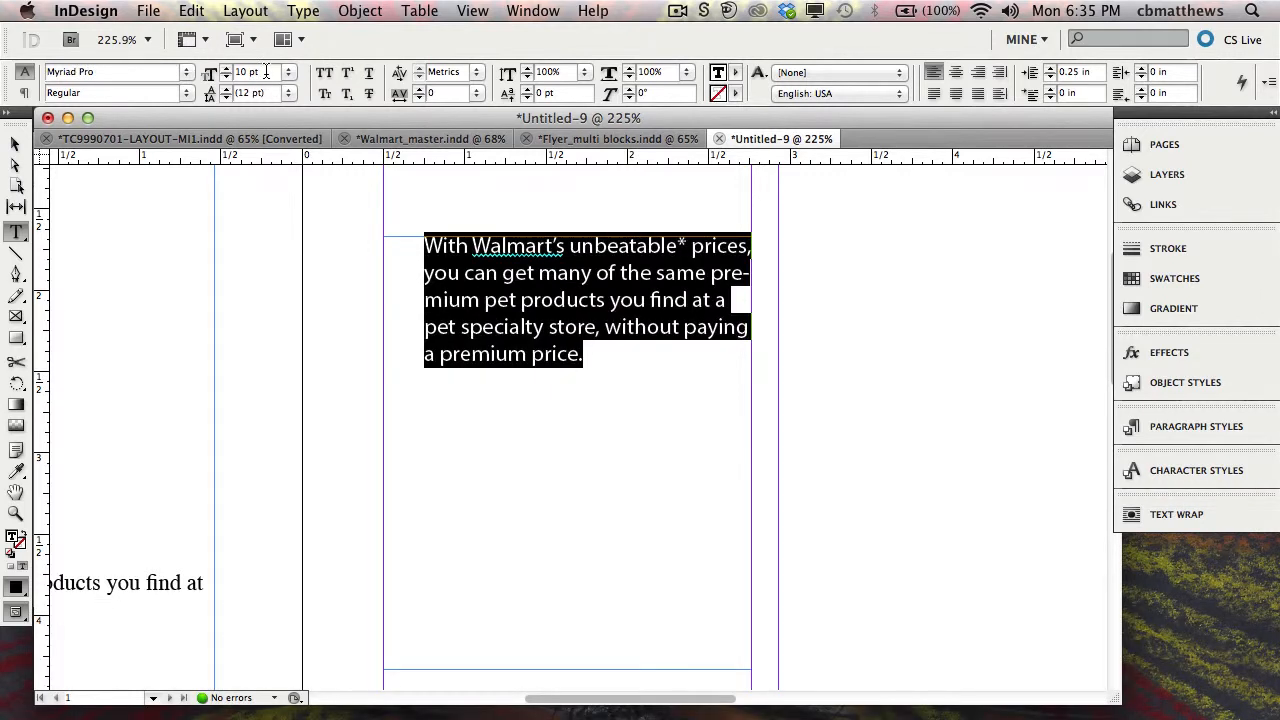
- Set the selected paragraph's font size to 12 pt and its leading to 16 pt
left_click_drag(266, 72, 234, 72)
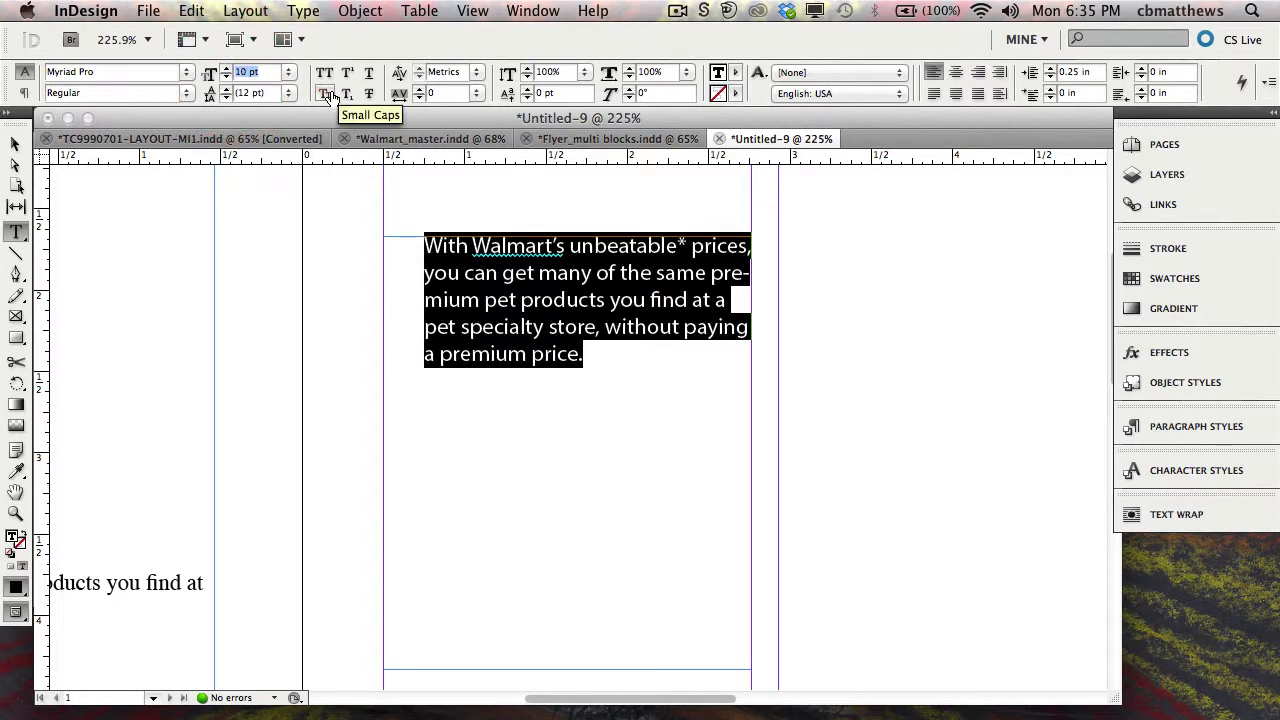
type("12")
key("Tab")
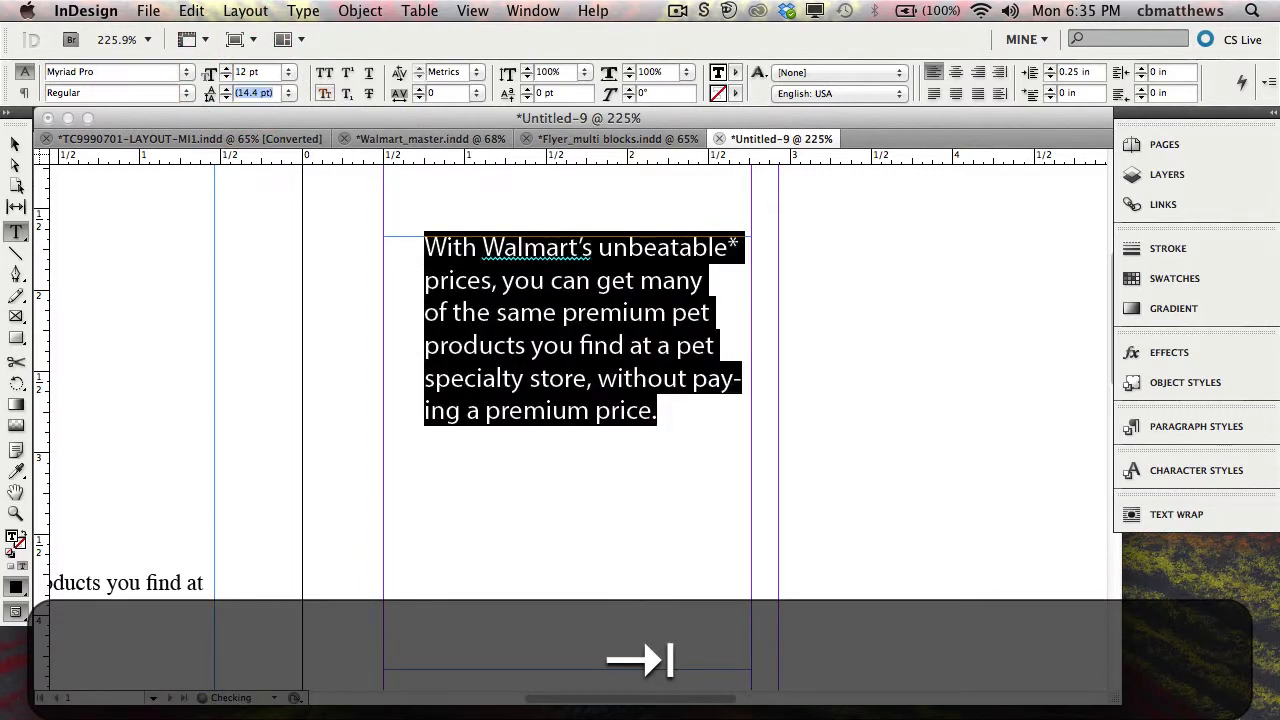
type("16")
key("Tab")
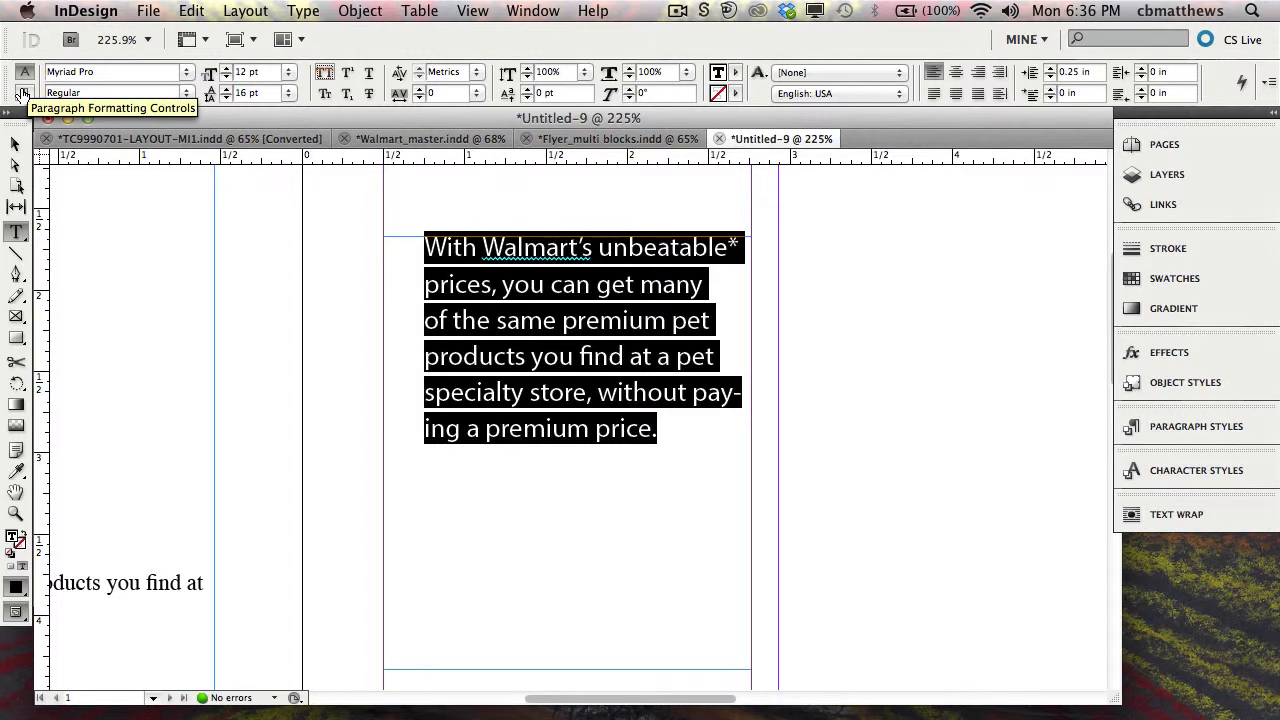
- Show the paragraph formatting controls for the selected text
left_click(24, 94)
left_click(24, 94)
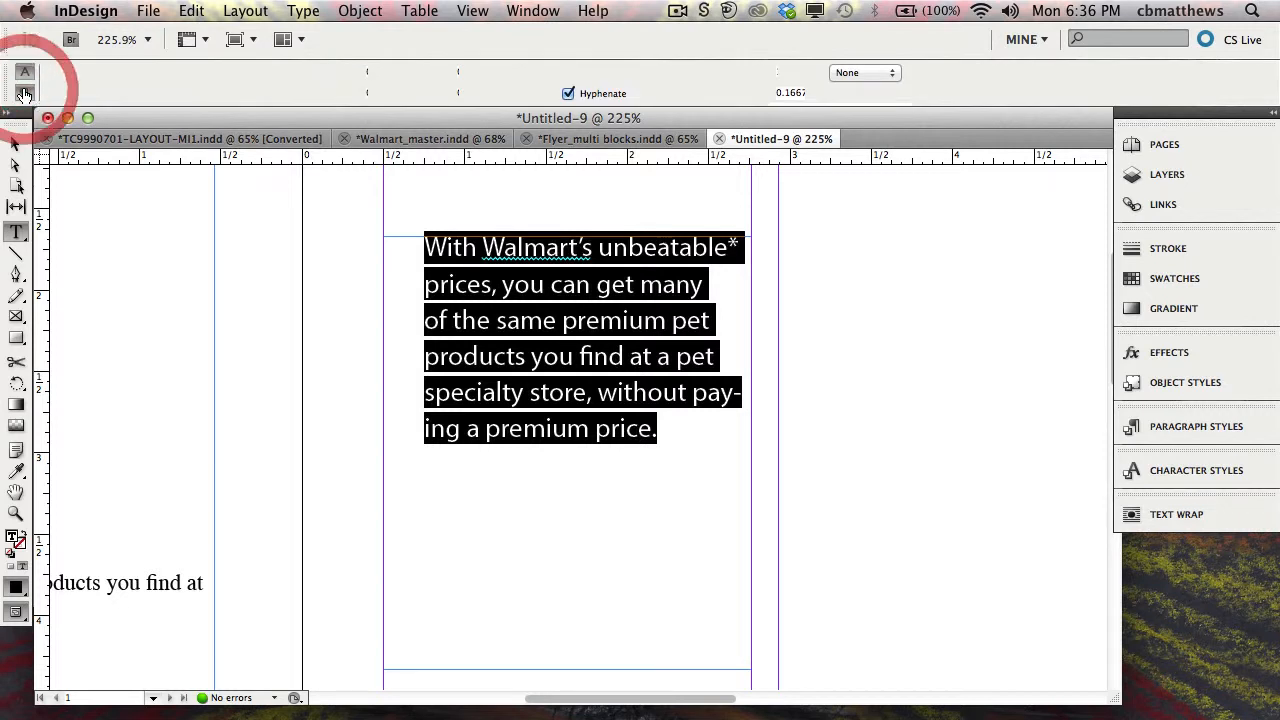
left_click(25, 72)
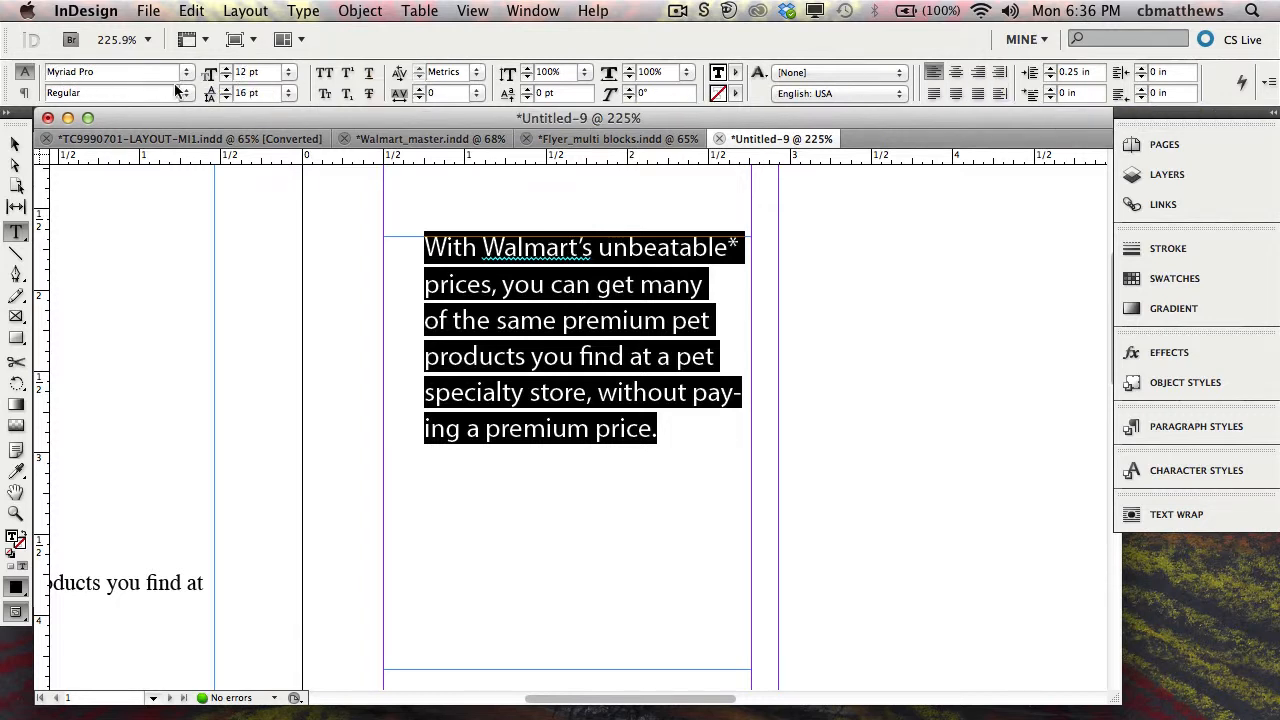
left_click(24, 92)
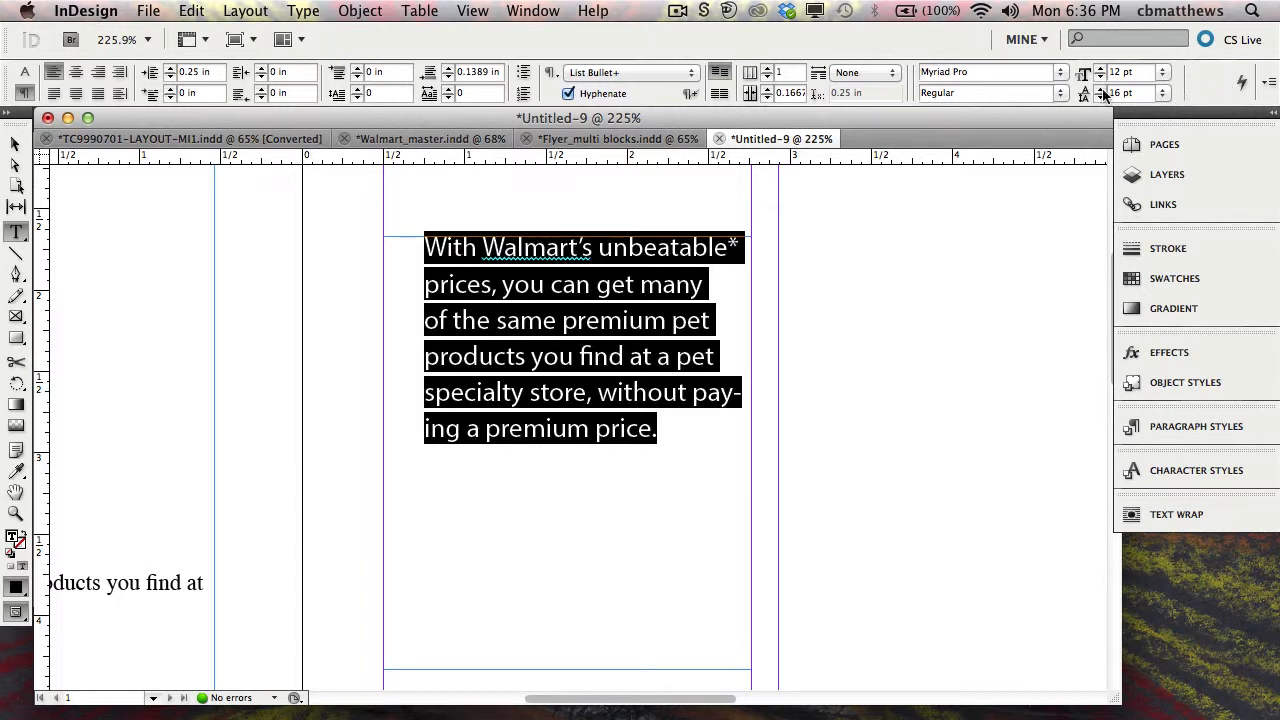
- Try centred, justified and right alignment on the selected paragraph and return it to left alignment
left_click(76, 73)
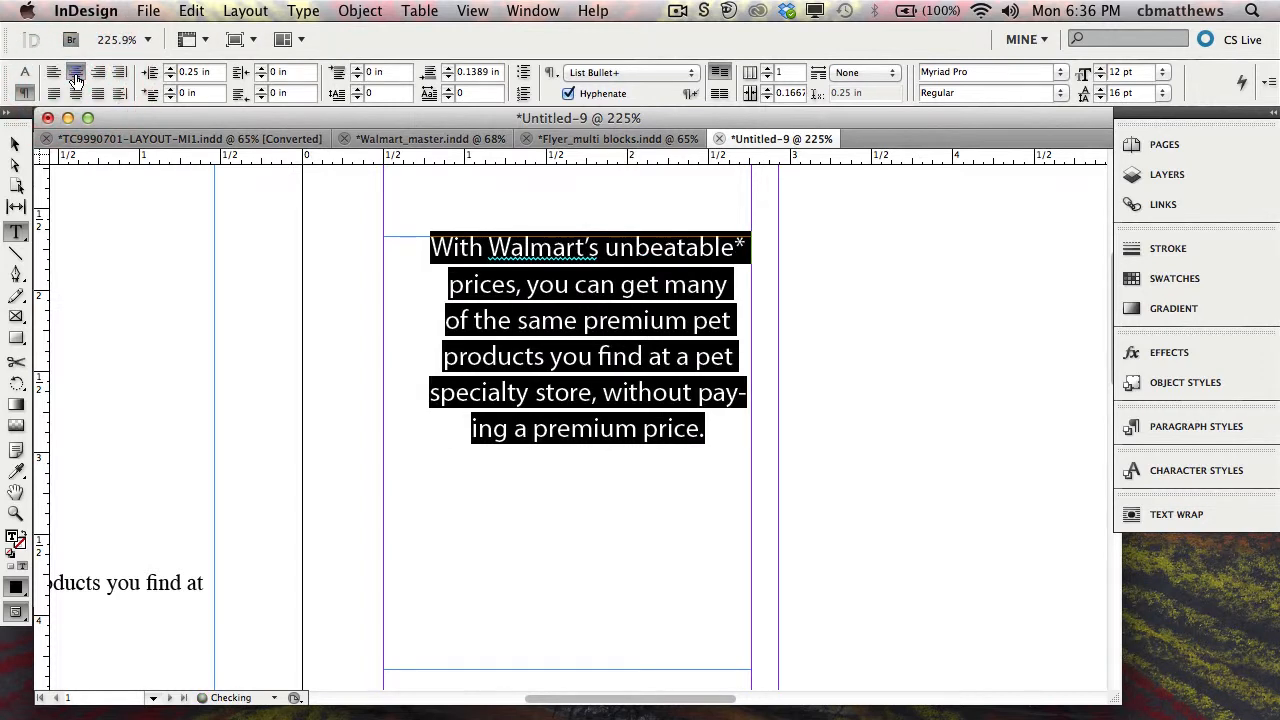
left_click(55, 94)
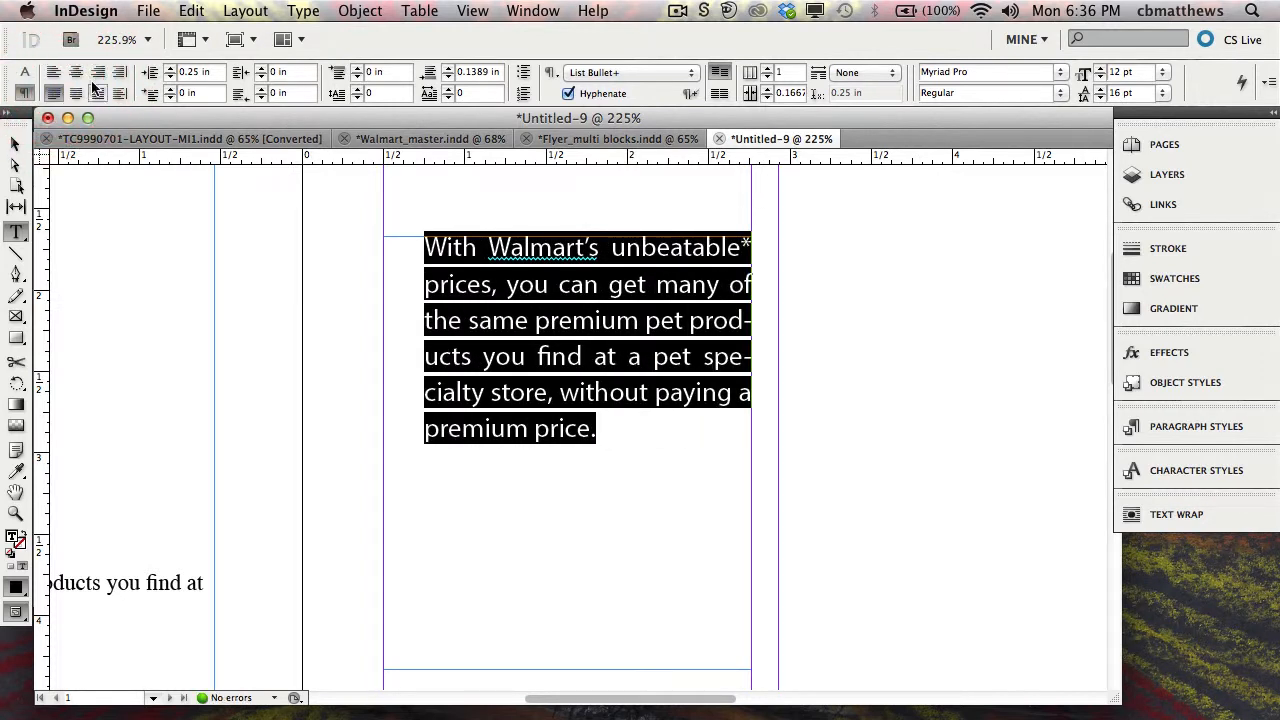
left_click(101, 73)
left_click(55, 73)
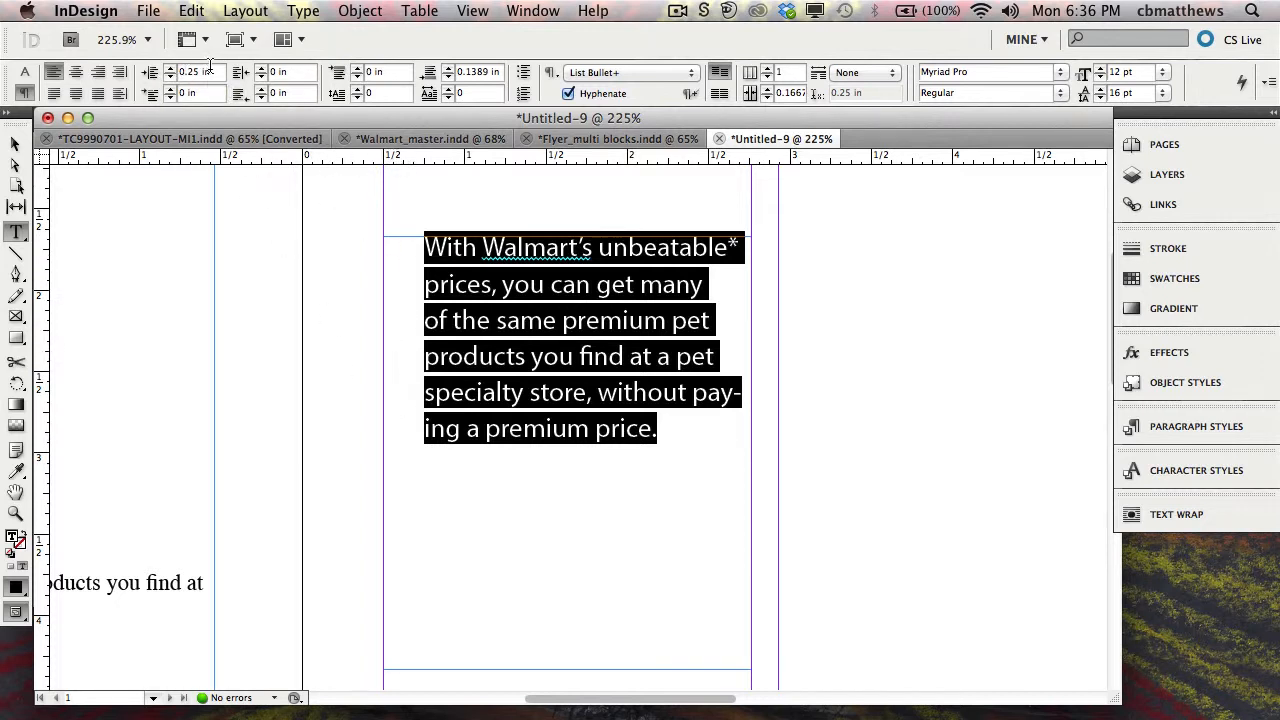
- Set the selected paragraph's left indent to 0 in
left_click(168, 71)
type("0")
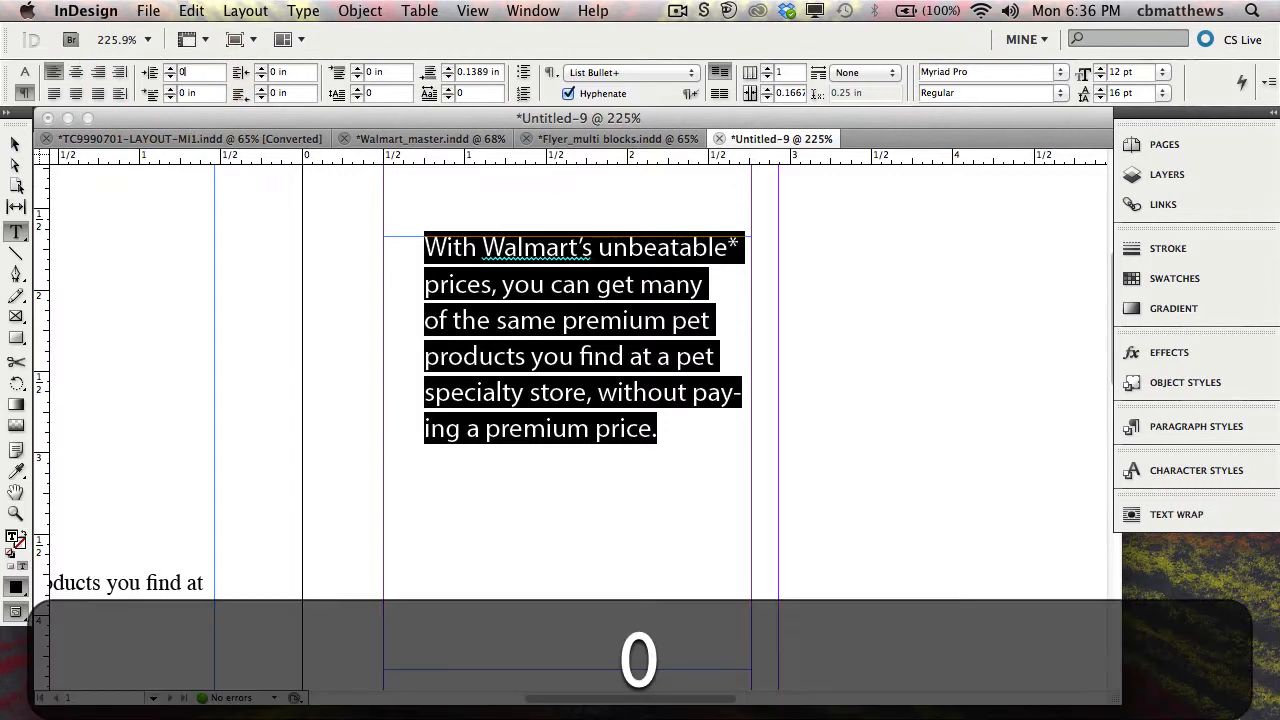
key("Tab")
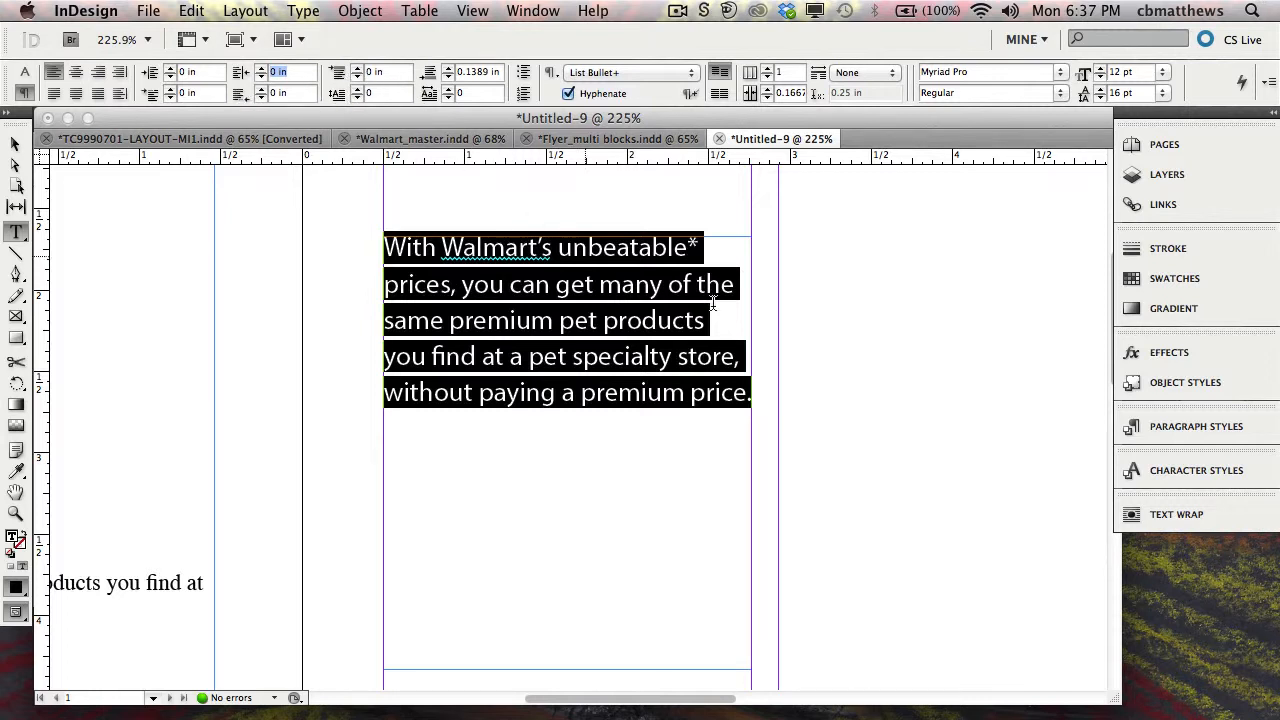
- Duplicate the formatted paragraph as a new paragraph directly below it in the same frame
left_click(748, 402)
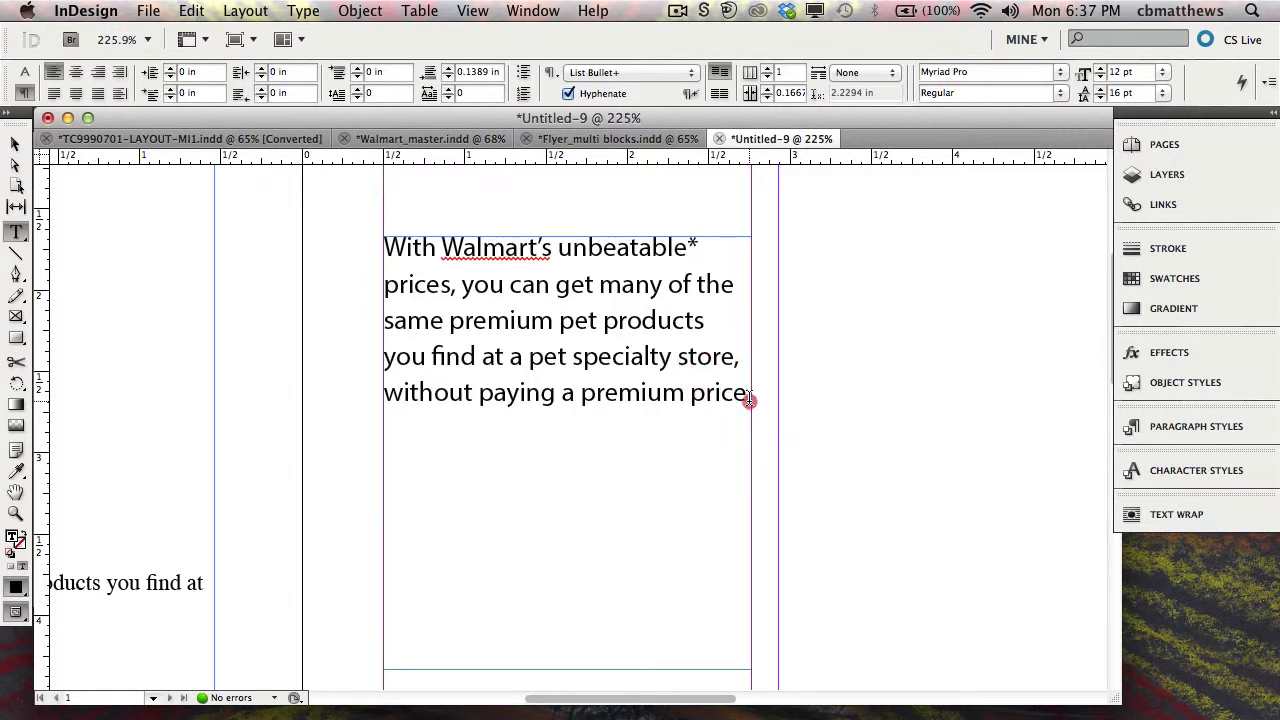
left_click_drag(748, 402, 363, 252)
key("super+c")
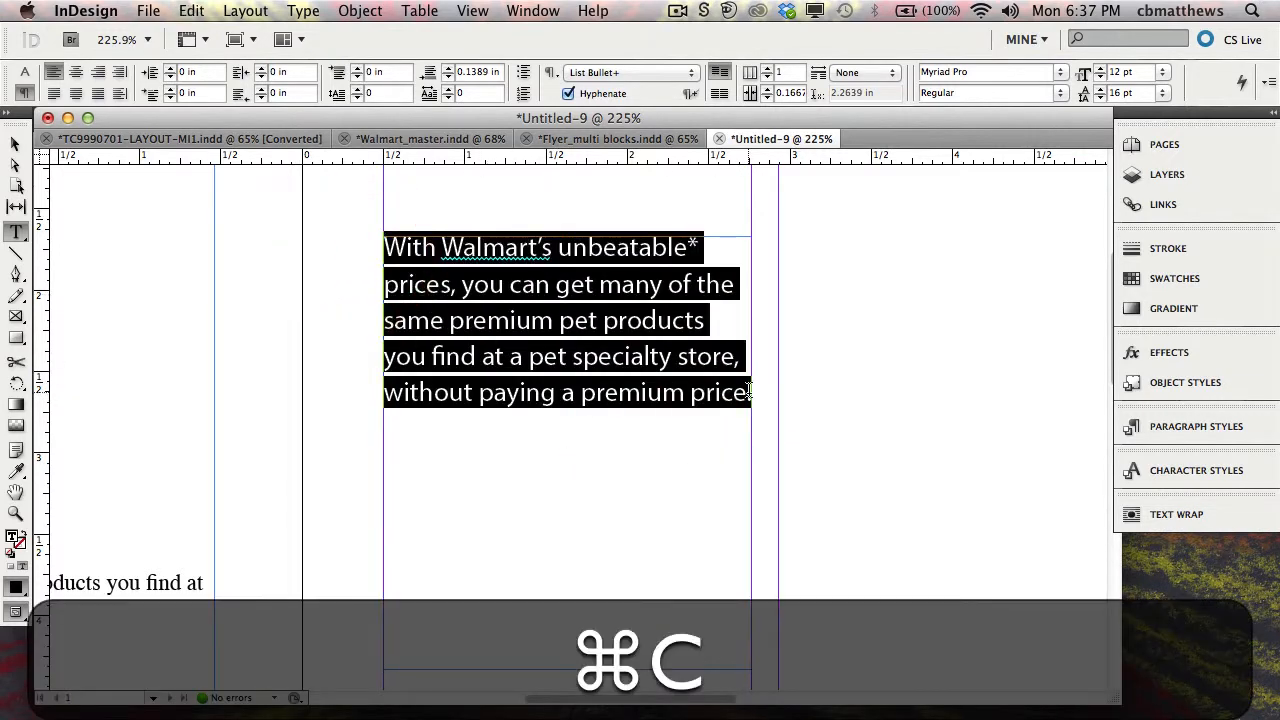
left_click(751, 392)
key("Return")
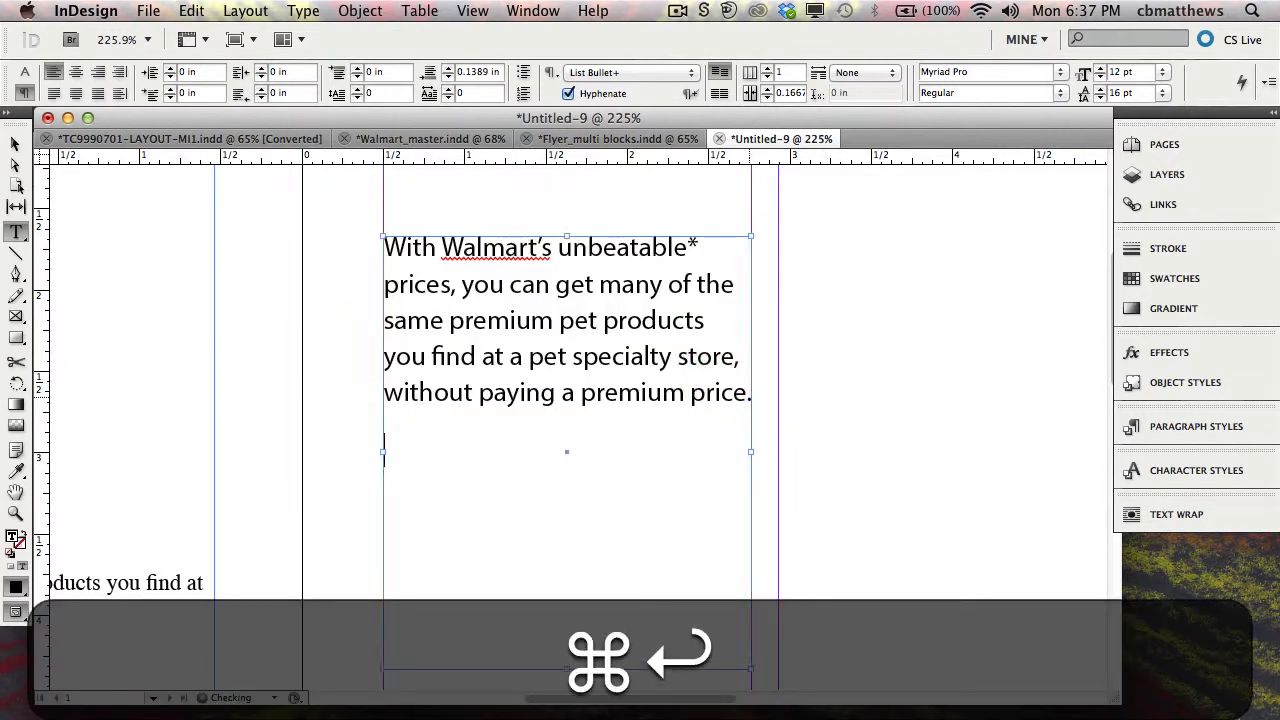
key("super+v")
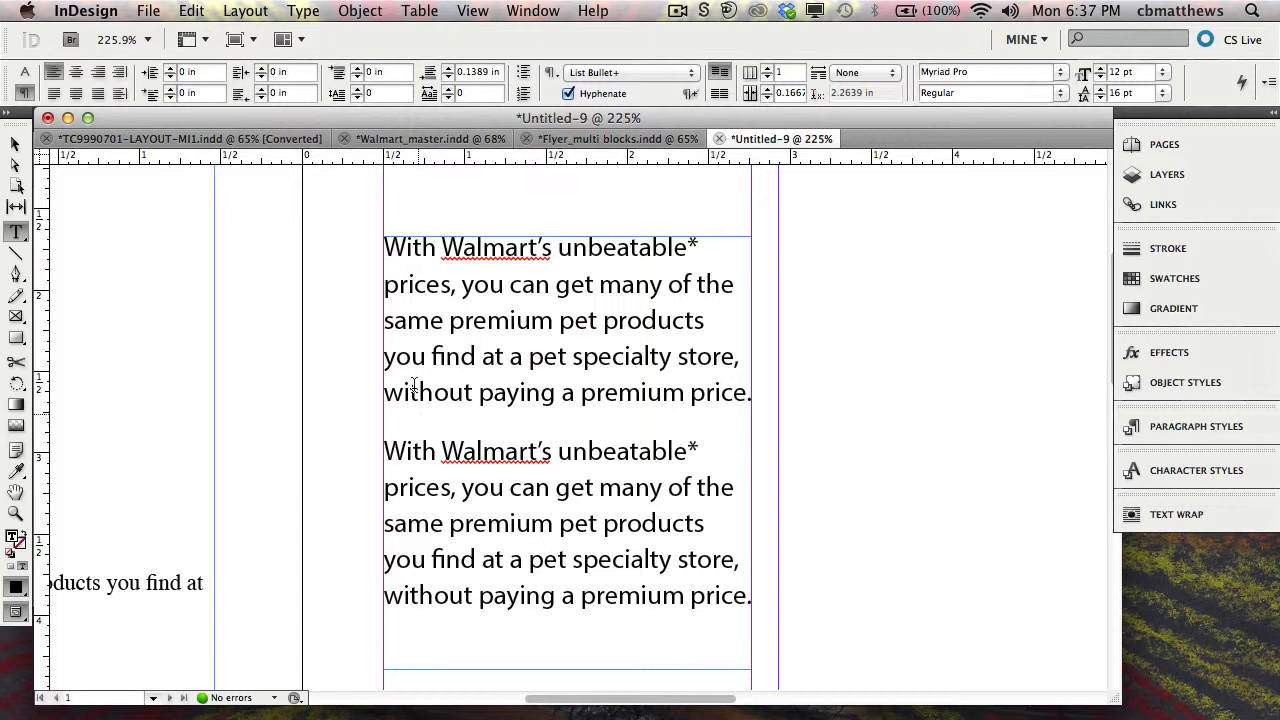
- Set the space after both paragraphs in the frame to 11p
key("super+a")
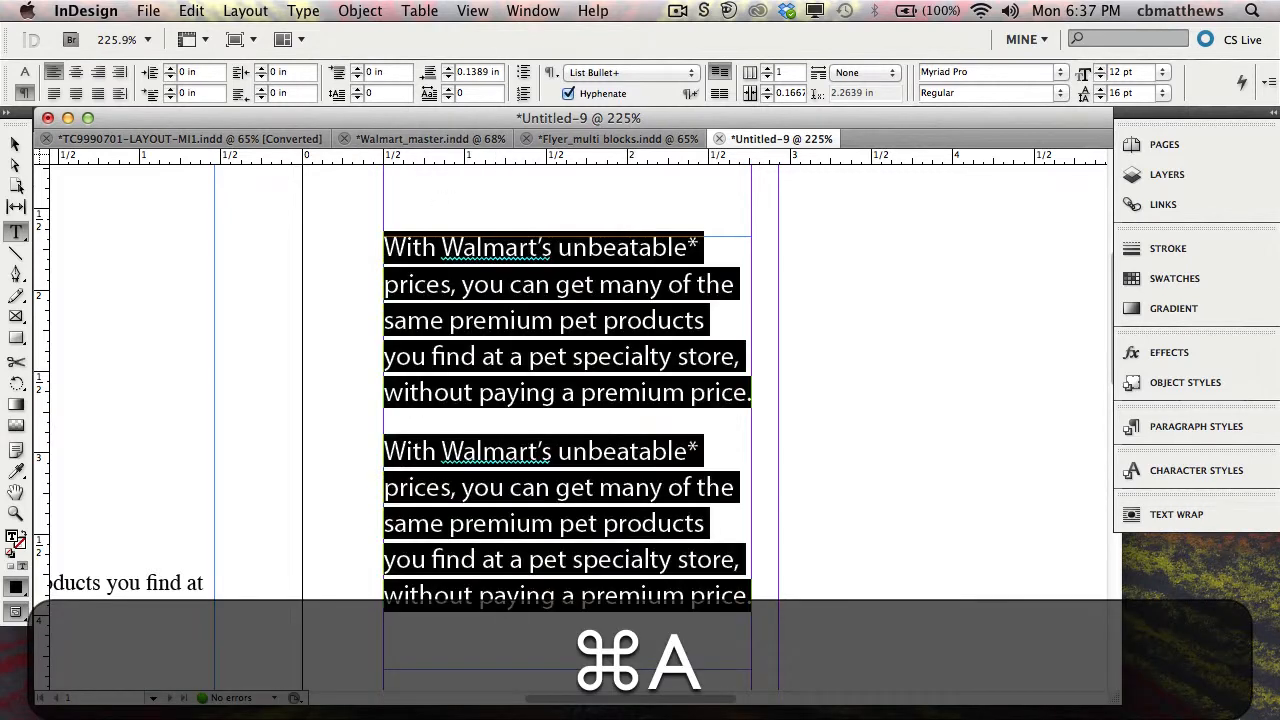
left_click(479, 72)
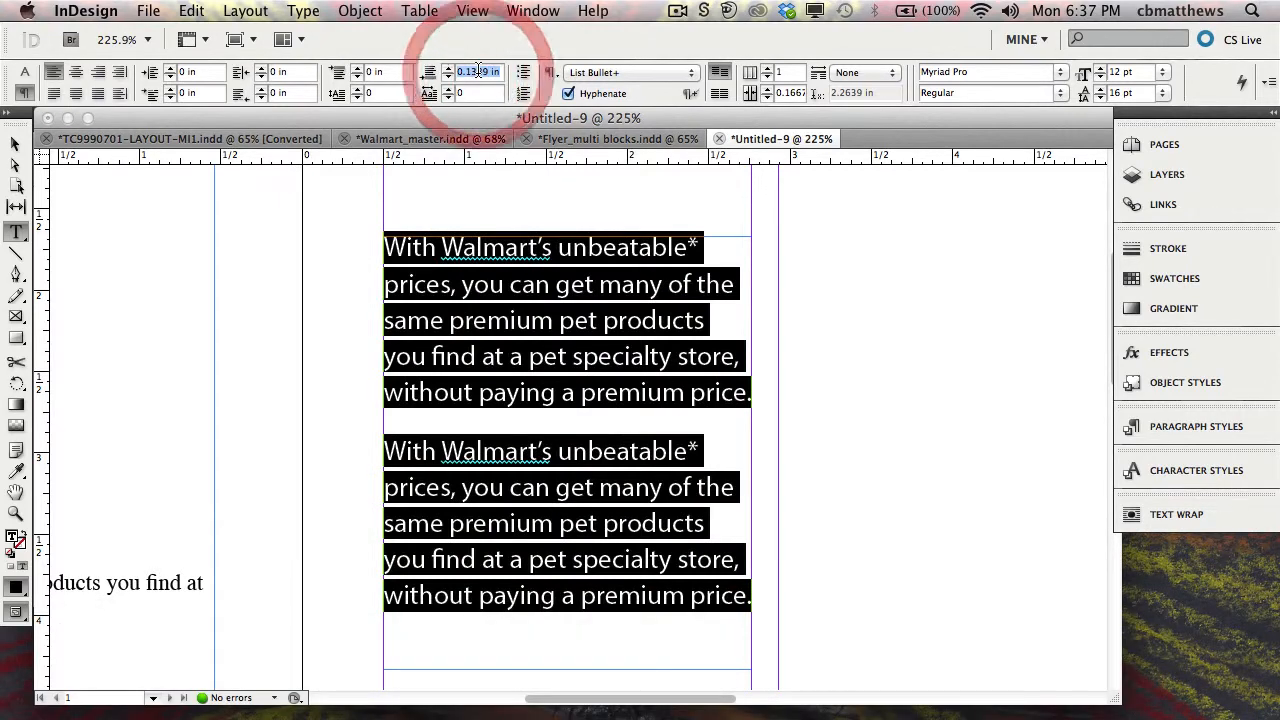
type("11p")
key("Return")
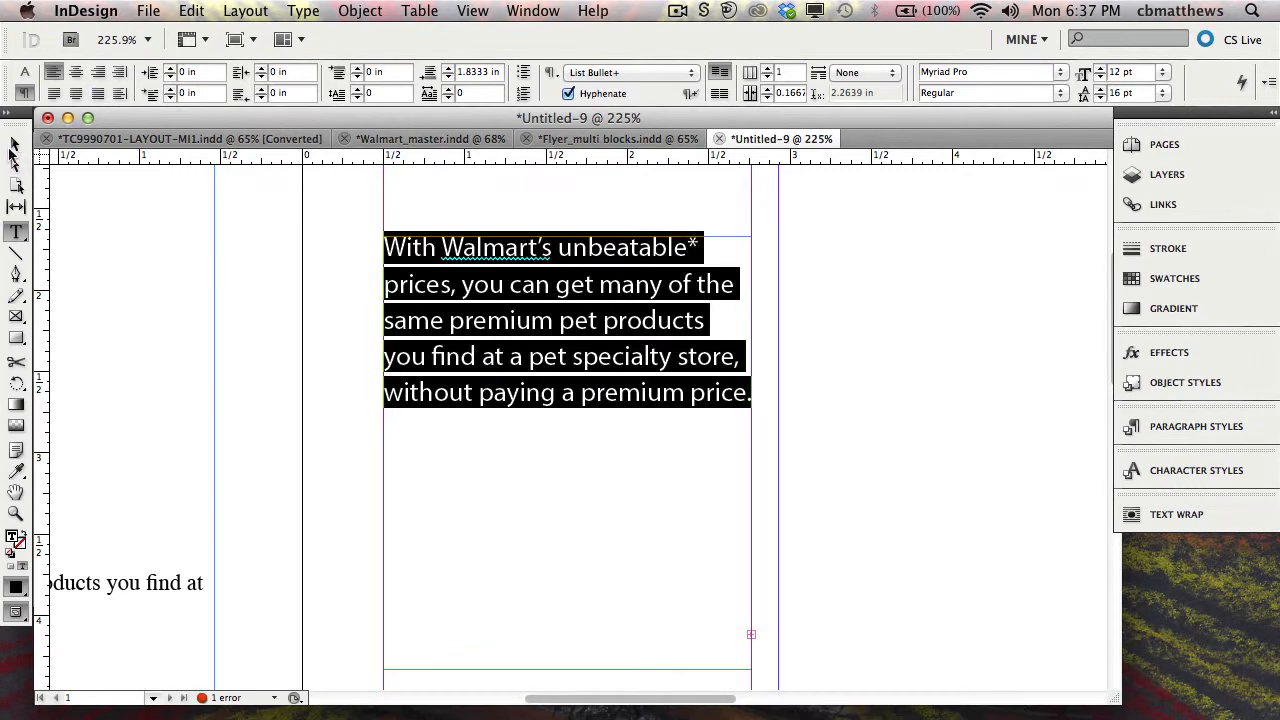
- Extend the text frame downward to about 3.91 in high and set the space after its paragraphs to 1p
left_click(15, 145)
mouse_move(566, 666)
left_mouse_down()
mouse_move(568, 692)
mouse_move(565, 649)
left_mouse_up()
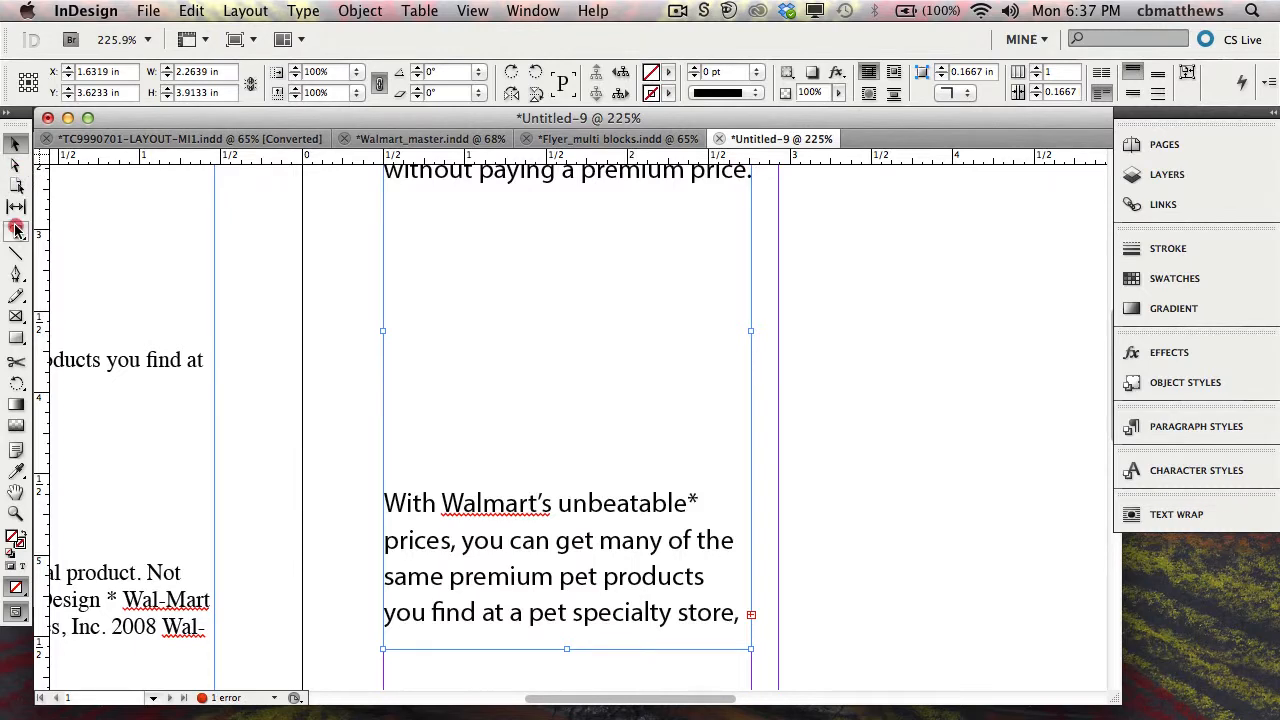
left_click(16, 231)
left_click(479, 72)
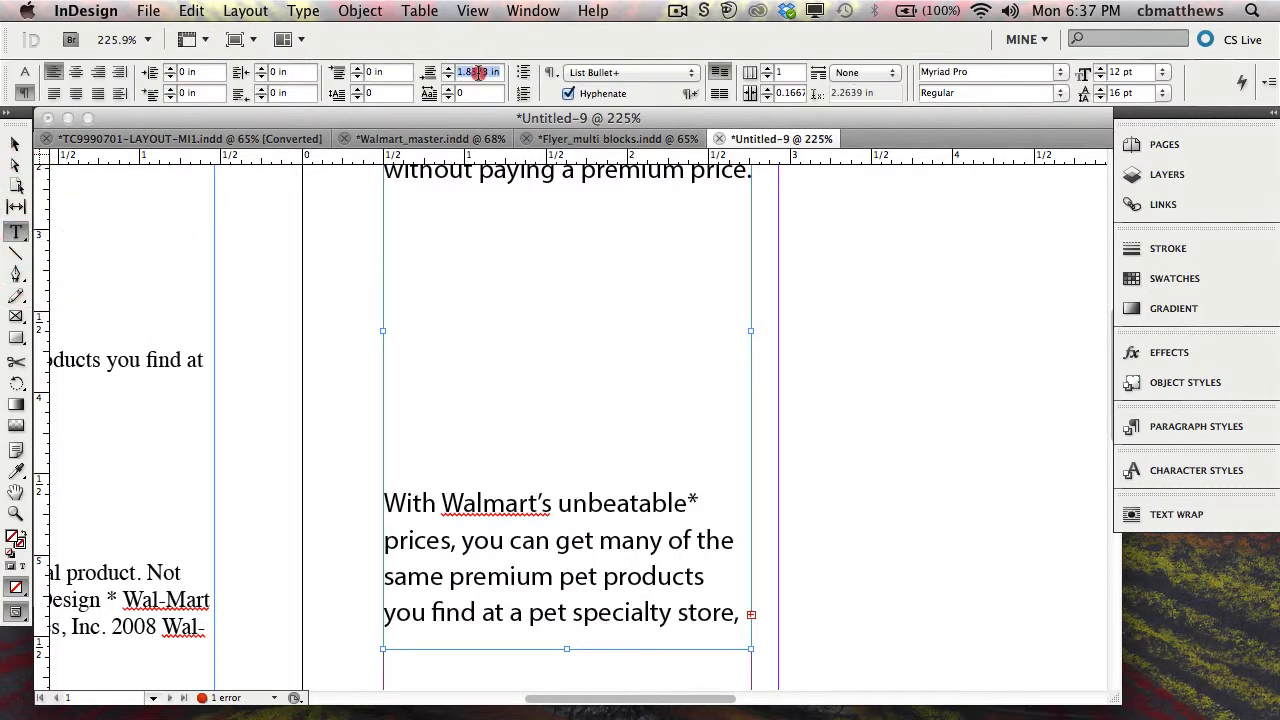
left_click(479, 72)
type("1p")
key("Return")
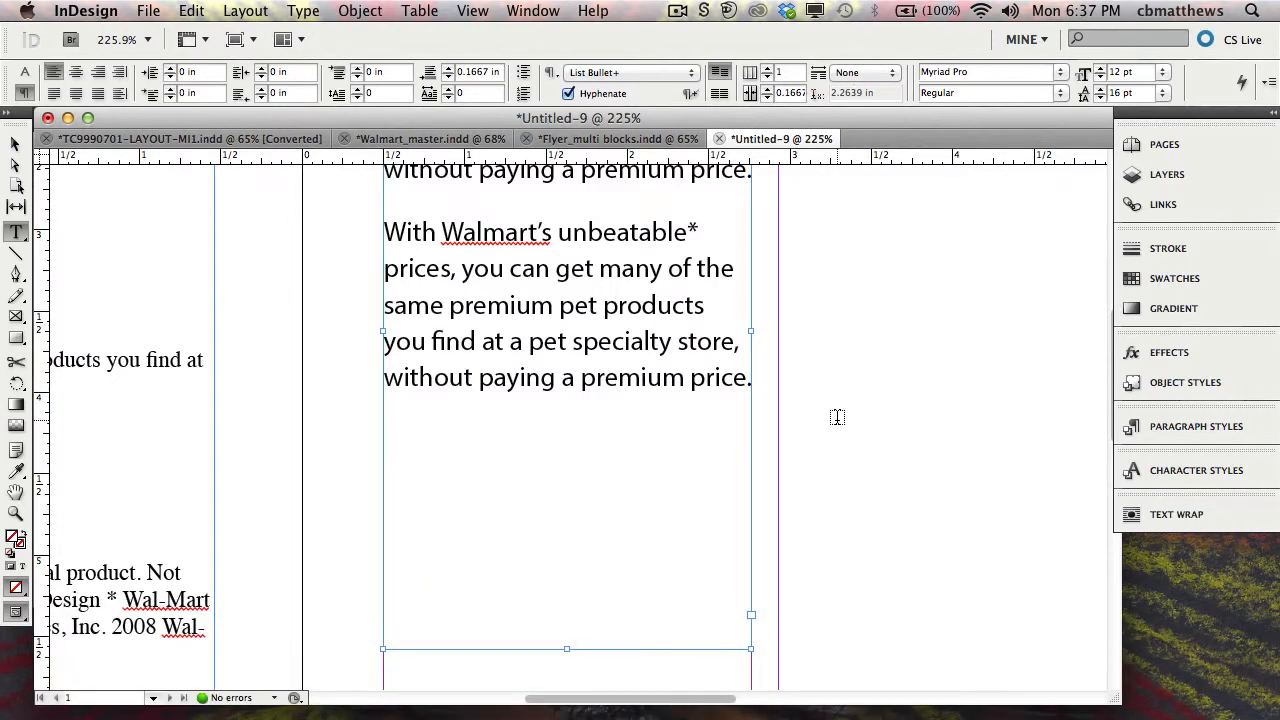
scroll(837, 417, "down", 1)
scroll(837, 417, "up", 5)
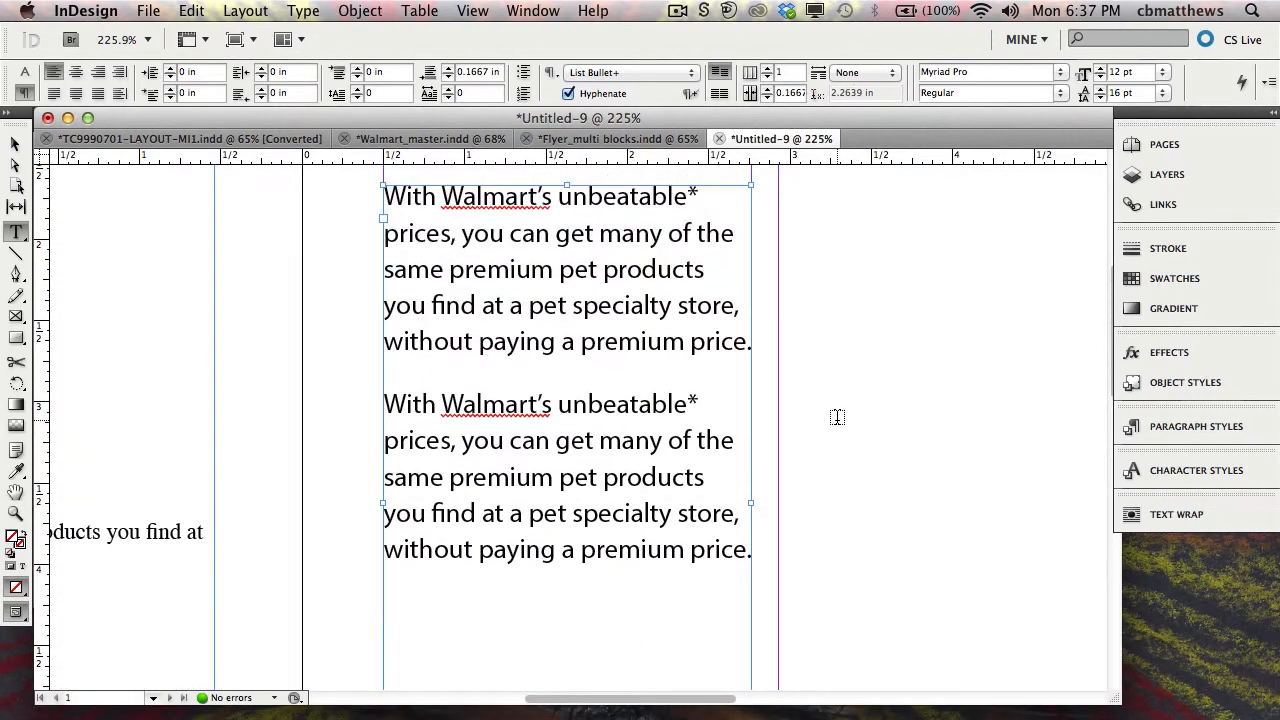
- Set the space after both paragraphs in the frame to .5p
double_click(480, 72)
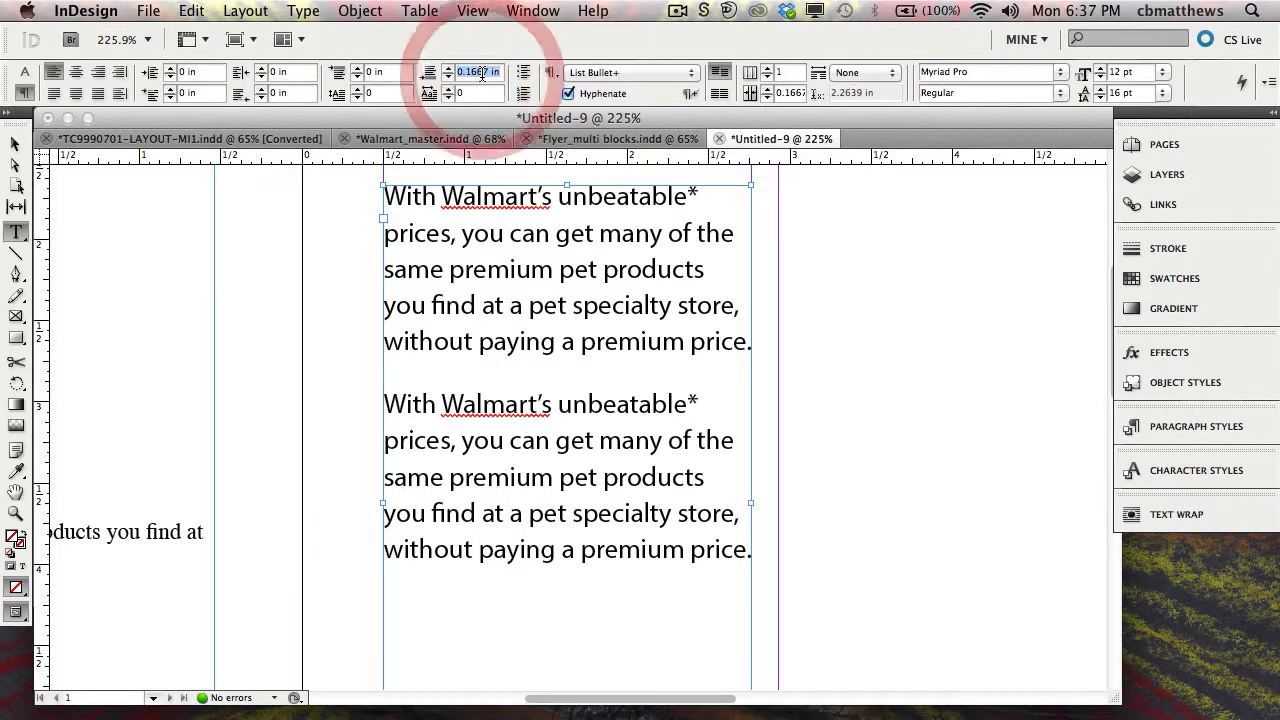
type(".5p")
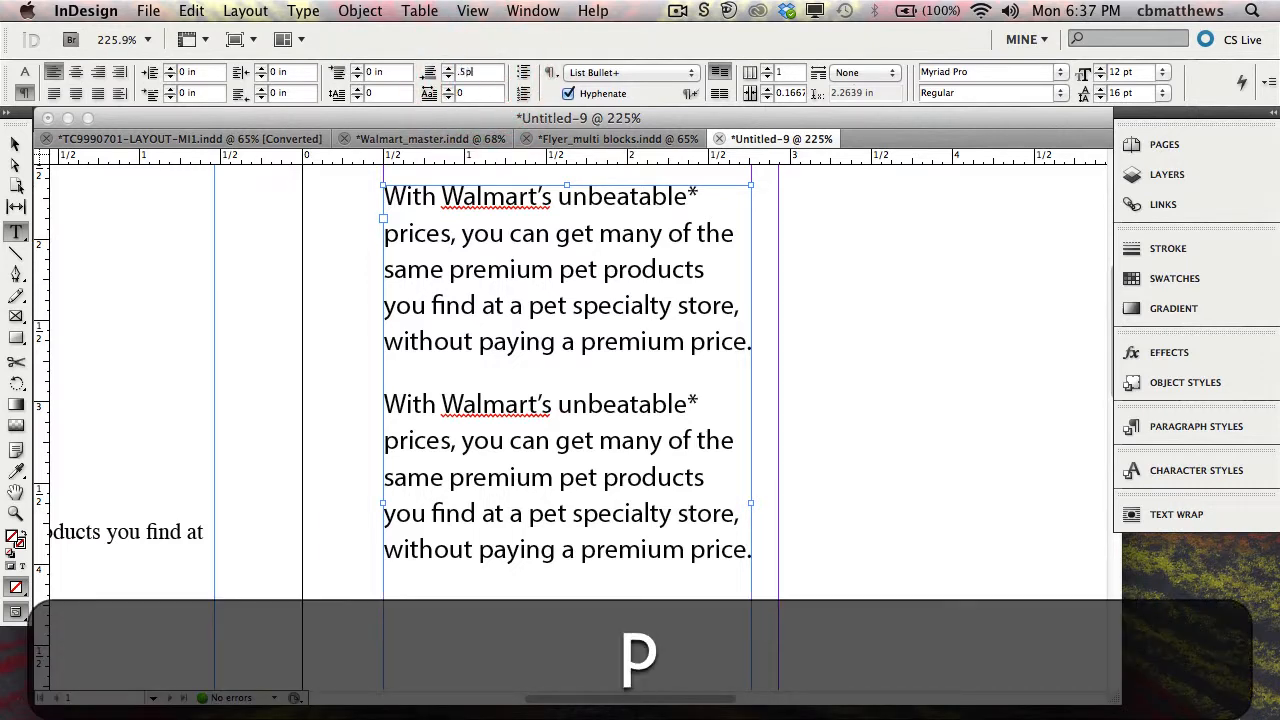
key("Return")
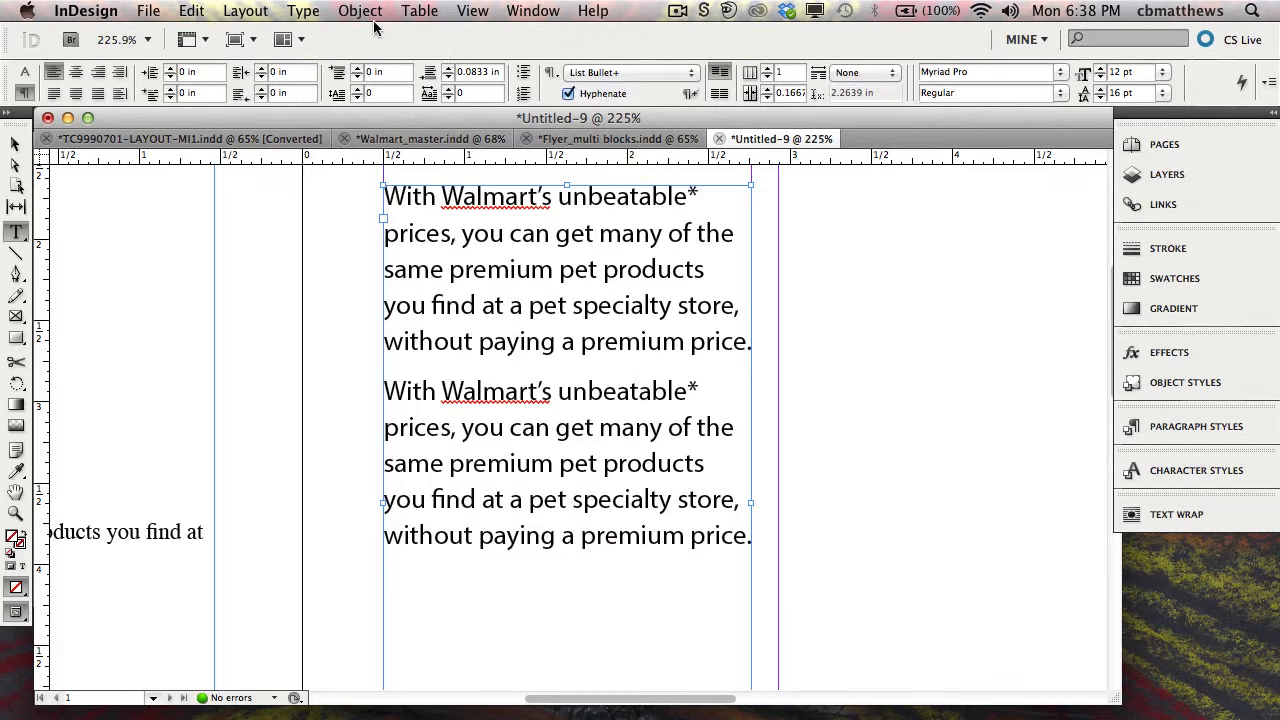
- Clear the space-after value and delete the duplicate second paragraph from the text frame
triple_click(473, 71)
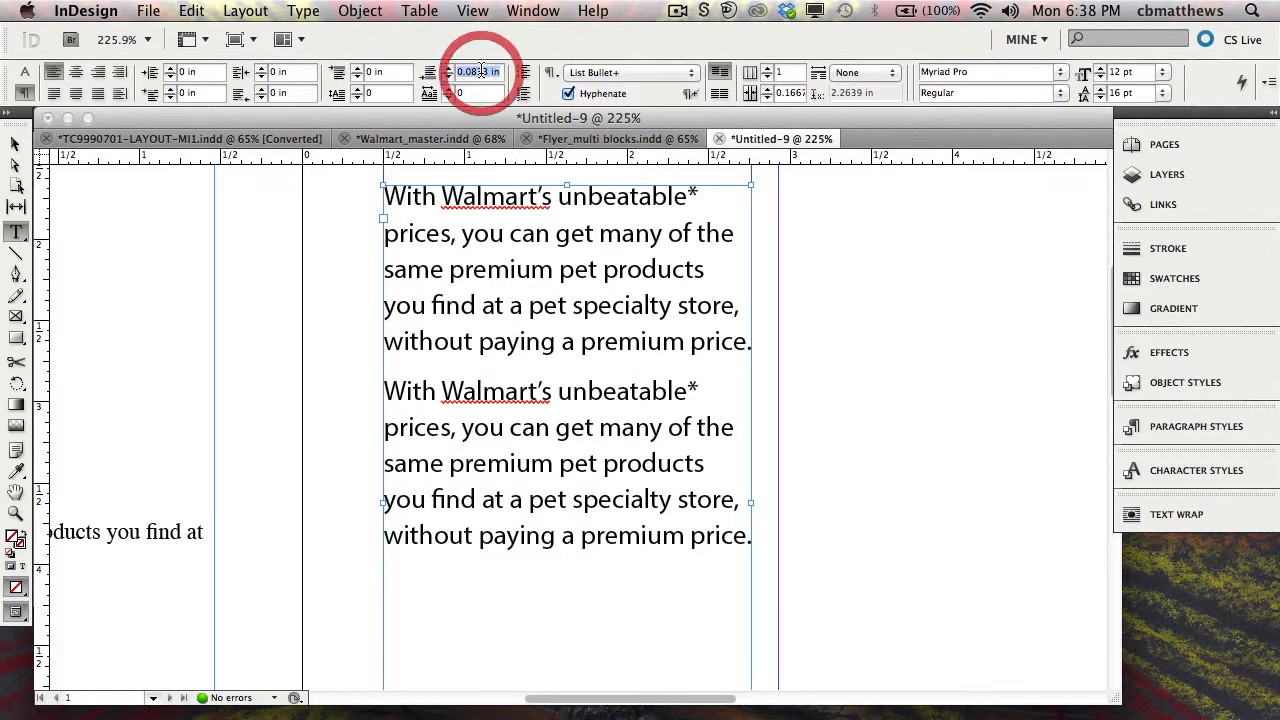
key("BackSpace")
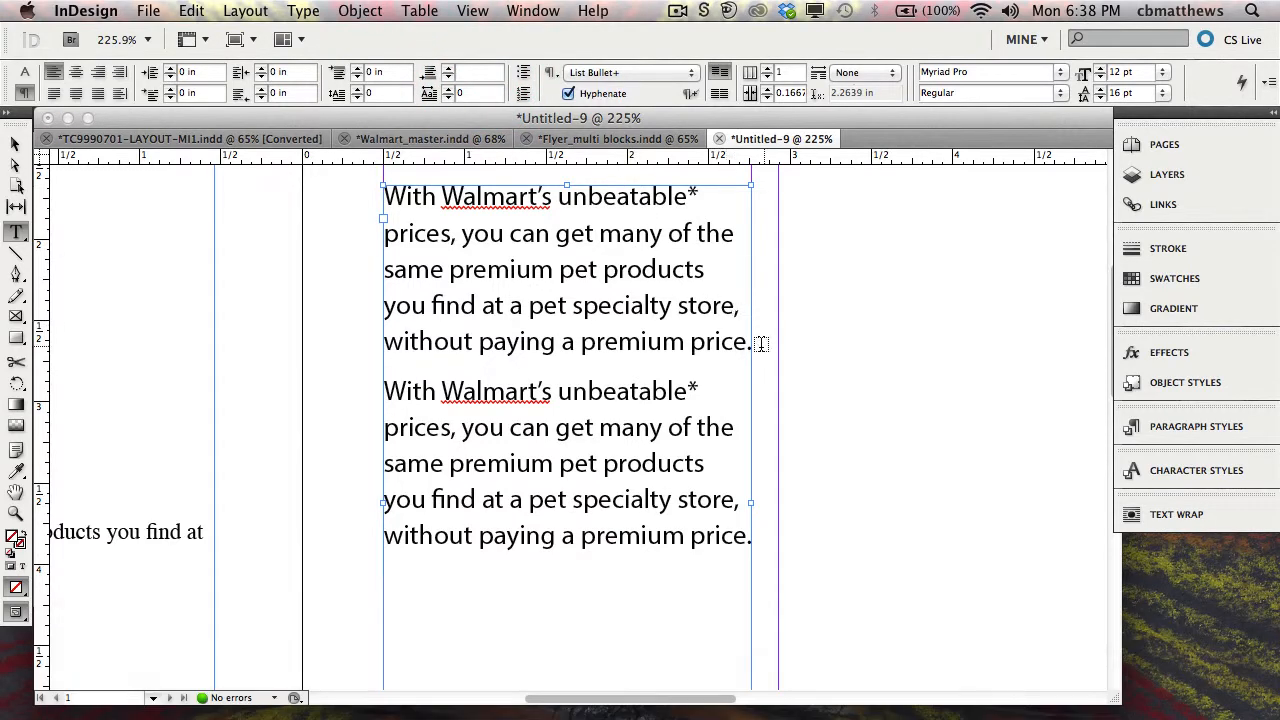
left_click_drag(750, 343, 753, 567)
key("BackSpace")
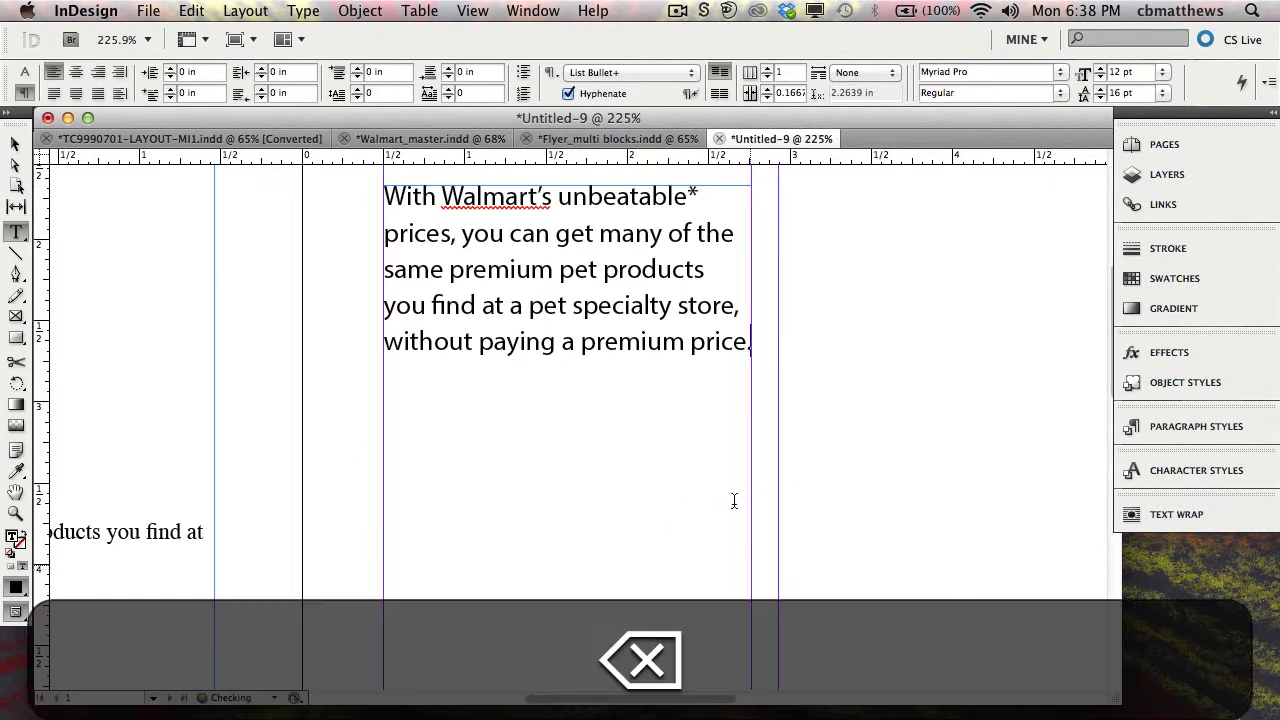
key("super+0")
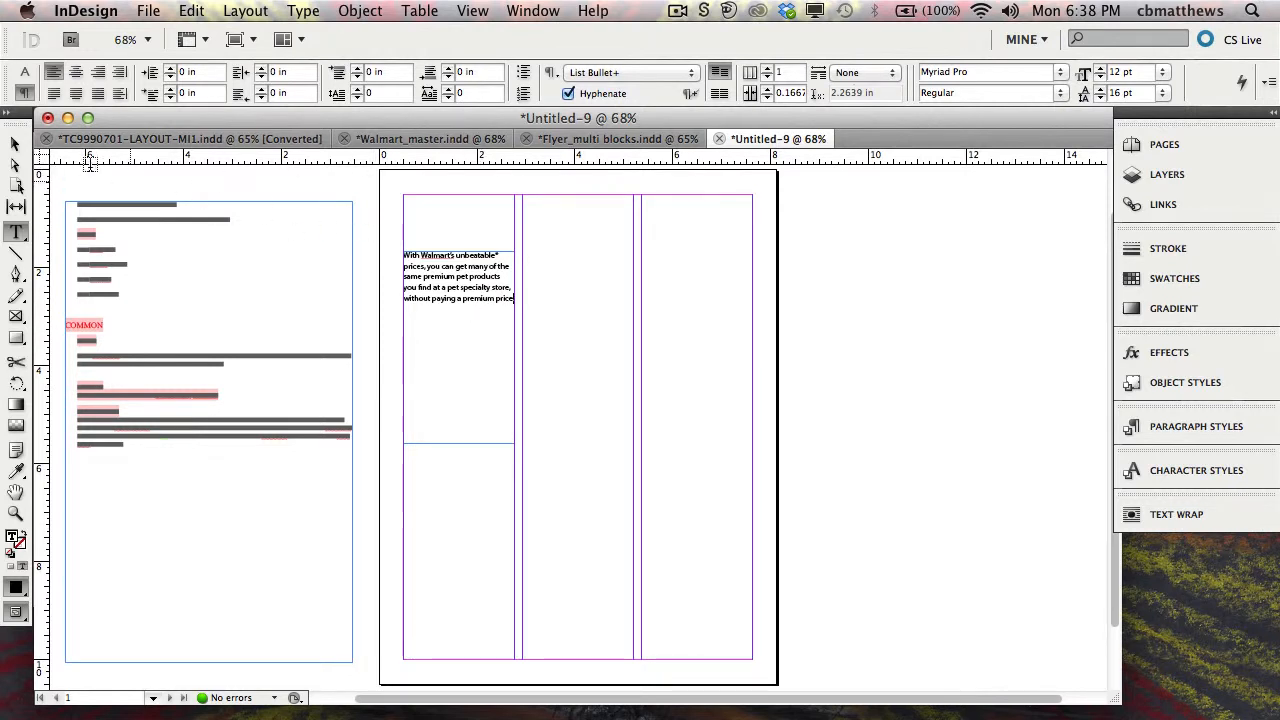
- With nothing selected, load the Iams_red.tif image for placing
left_click(14, 146)
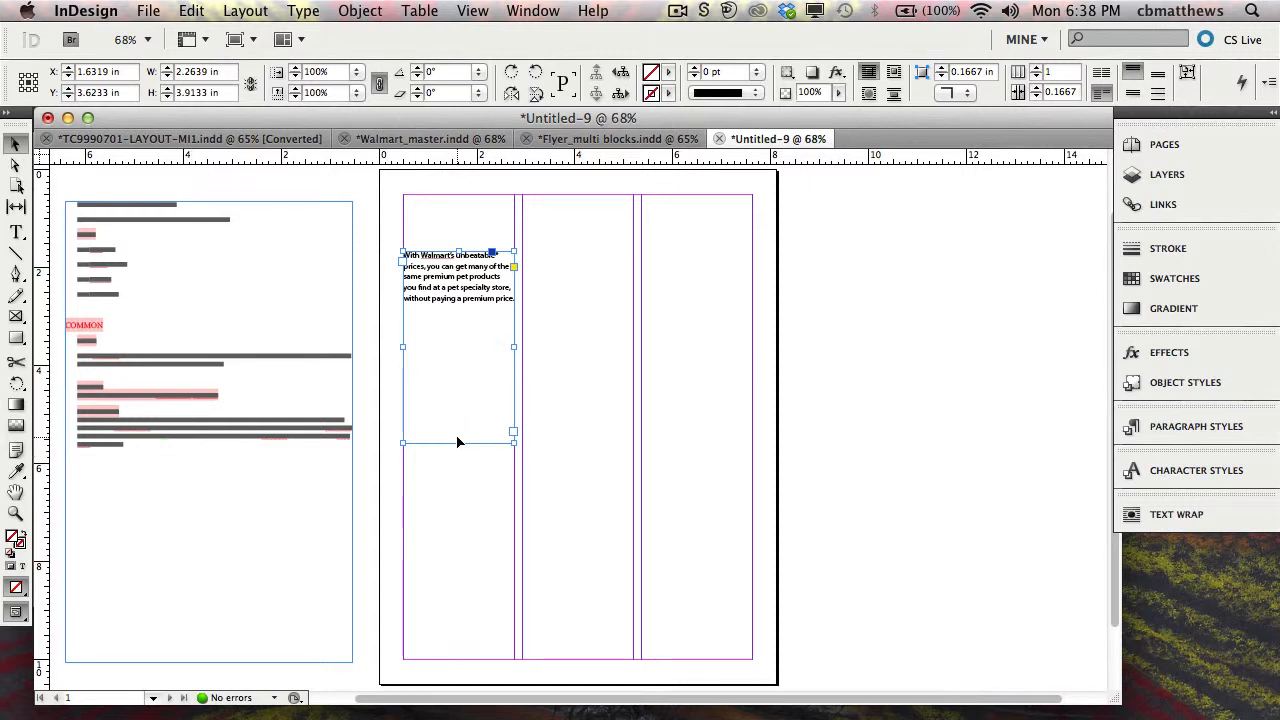
left_click(446, 488)
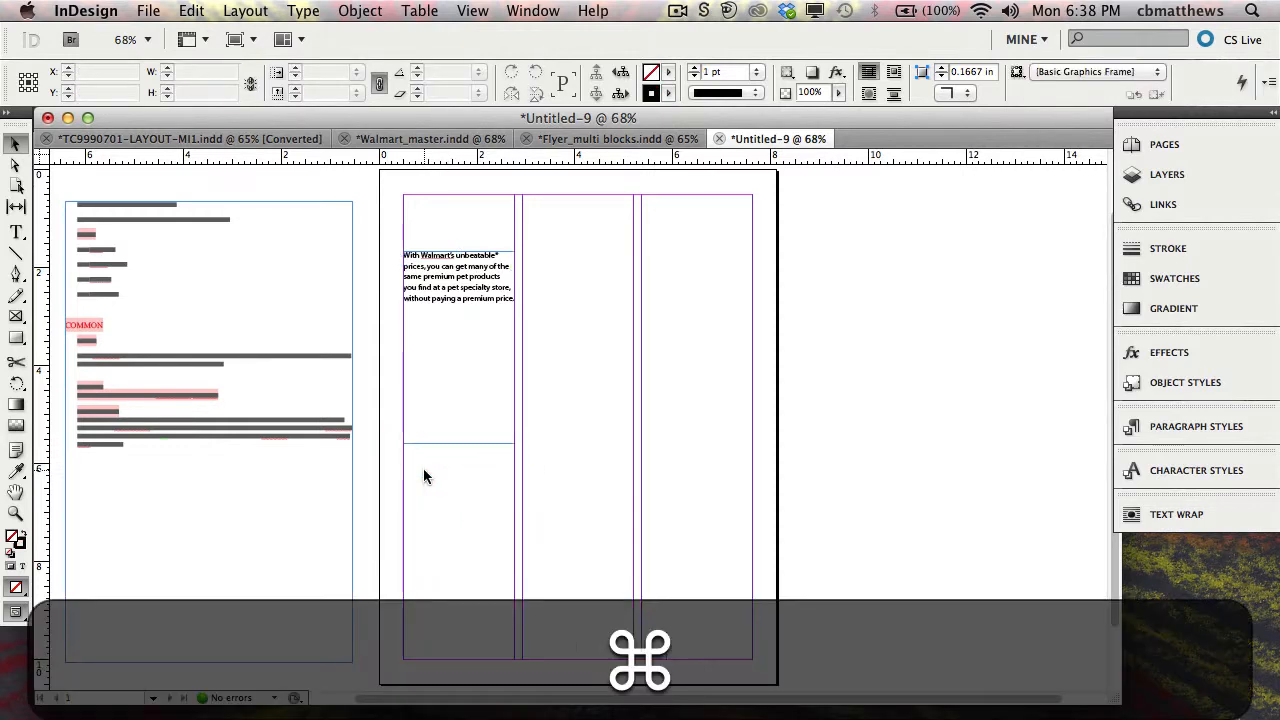
key("super+d")
left_click(565, 273)
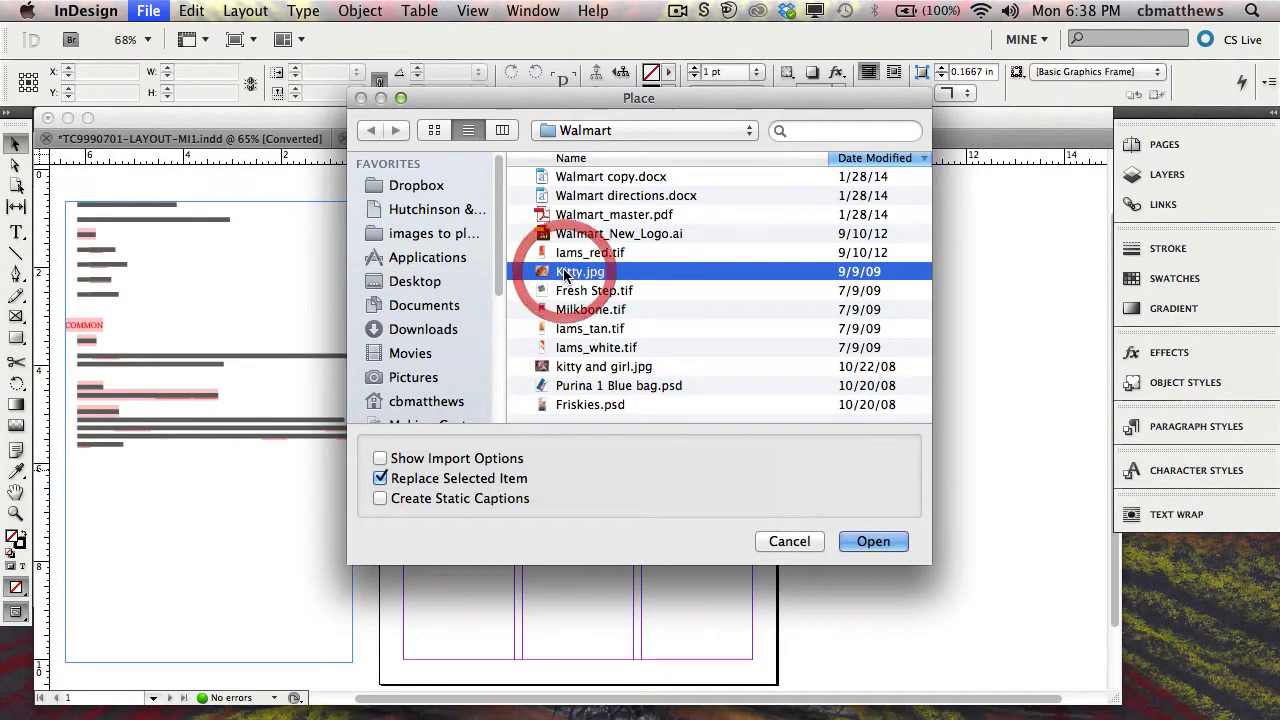
left_click(567, 252)
left_click(873, 541)
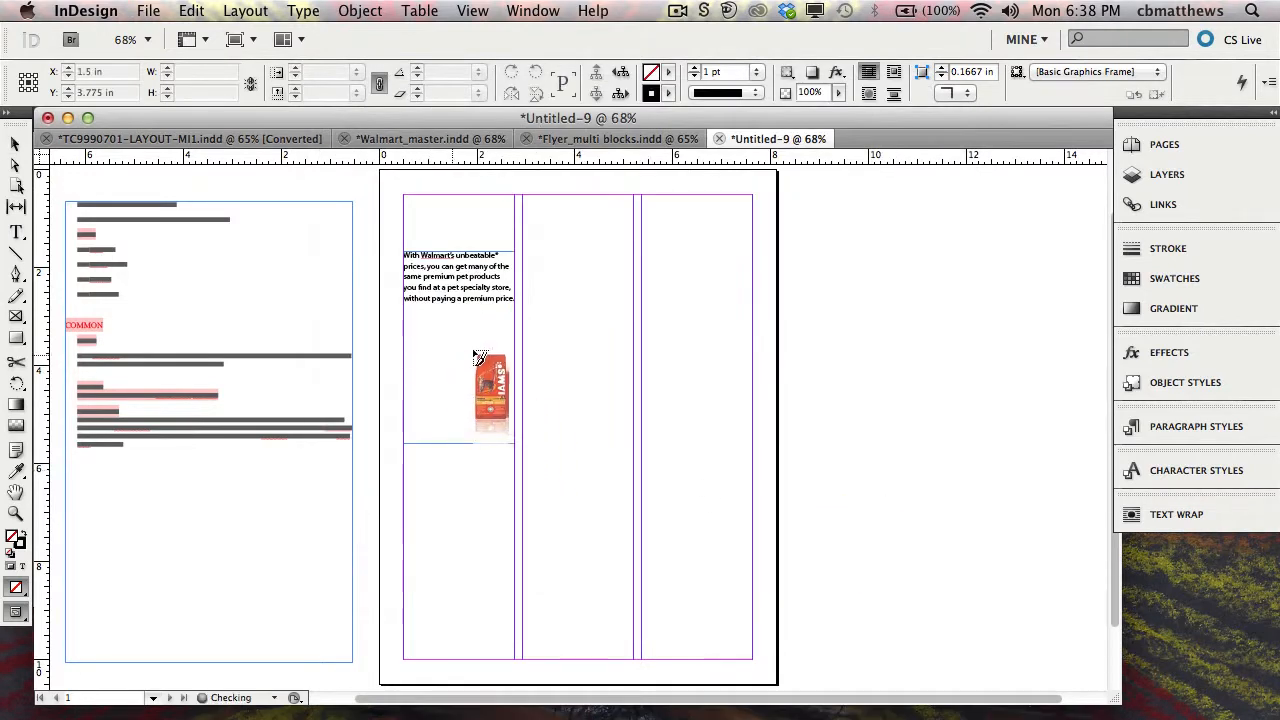
- Place the Iams_red.tif image in the middle column and try to move it into the first column
left_click(566, 344)
left_click(588, 390)
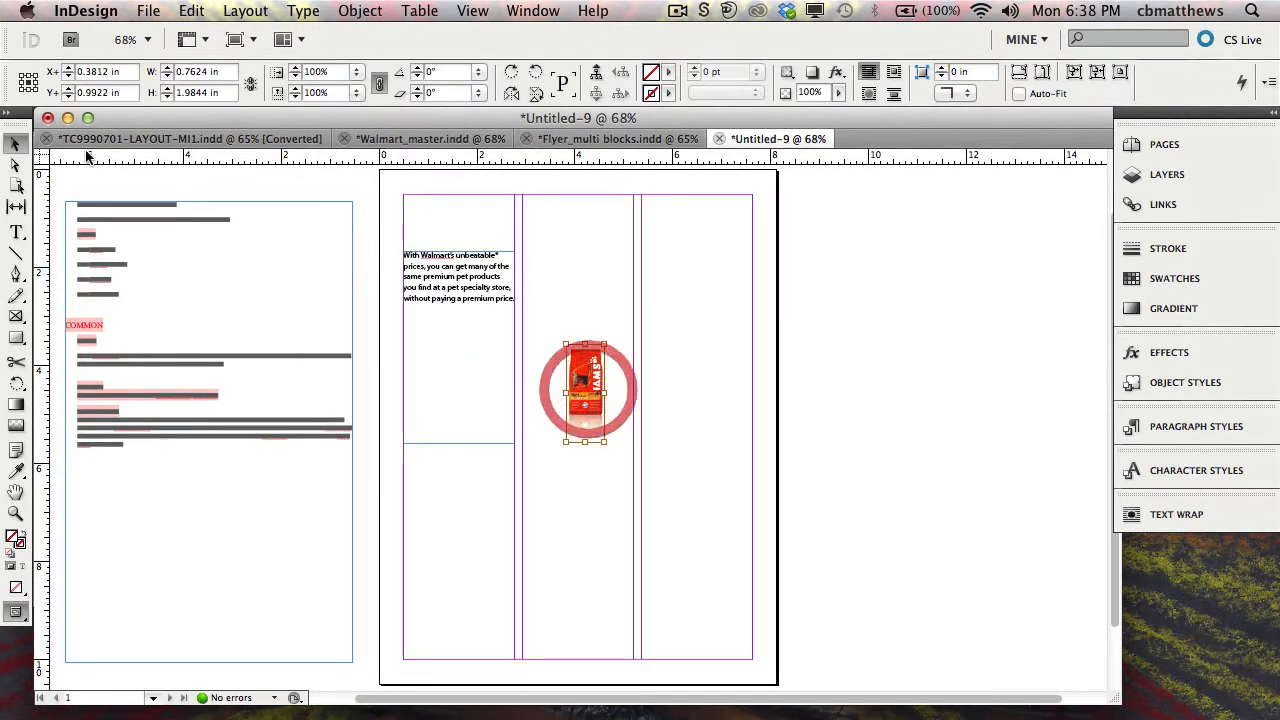
left_click_drag(580, 362, 435, 330)
left_click(452, 277)
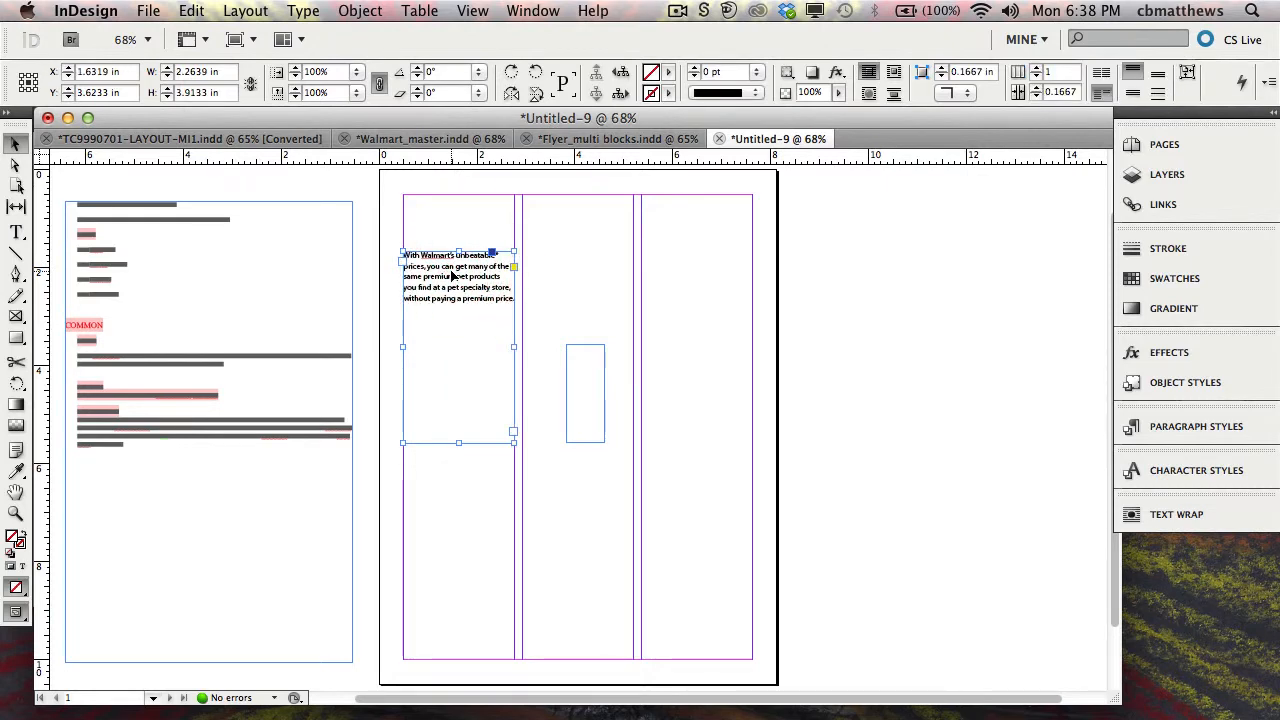
- Undo the middle-column placement and place the image over the text frame in the first column, below the body text
key("super+z")
key("super+z")
key("super+z")
key("super+z")
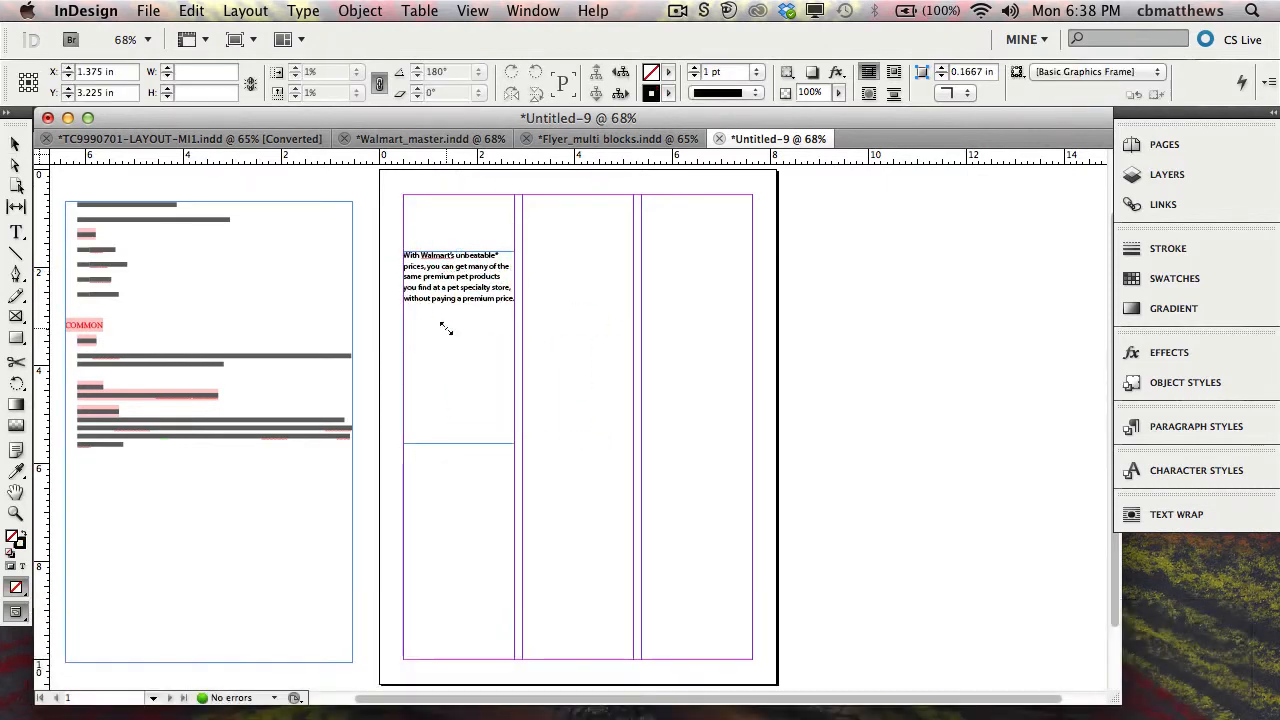
key("super+z")
left_click(568, 325)
- Bring the first column's text frame forward so it is stacked above the image
left_click(438, 274)
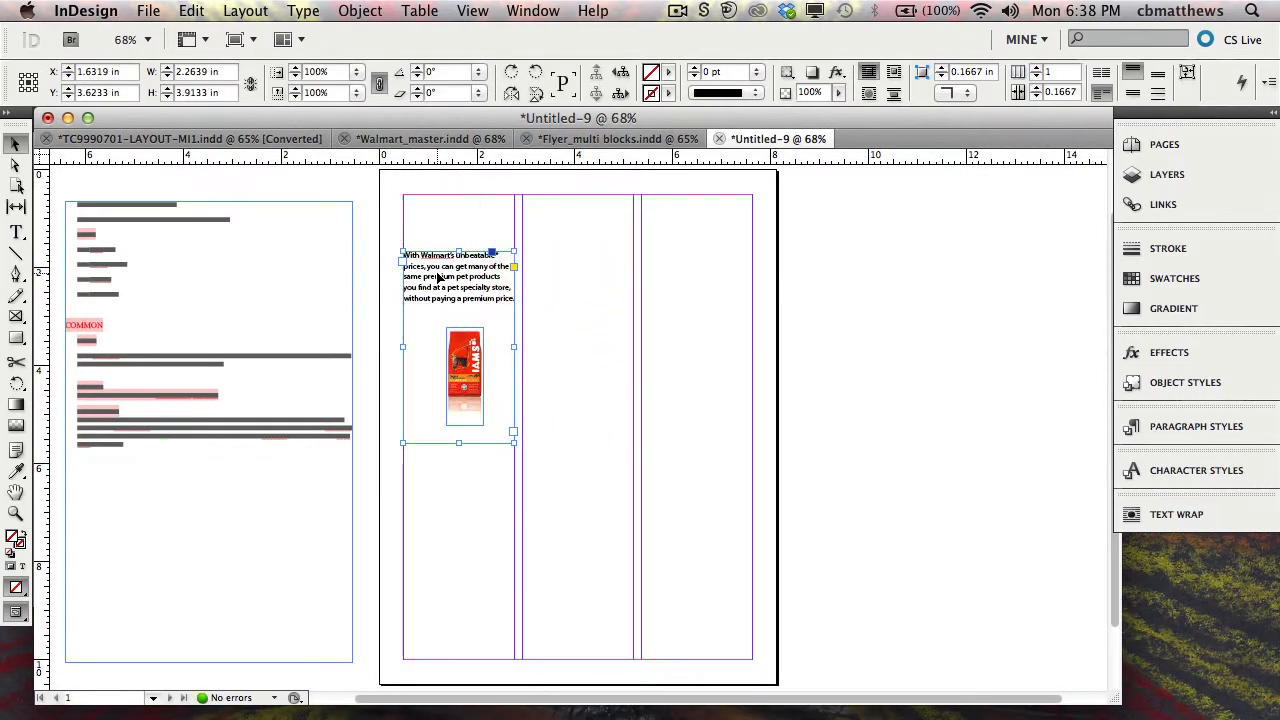
key("super")
key("super+bracketright")
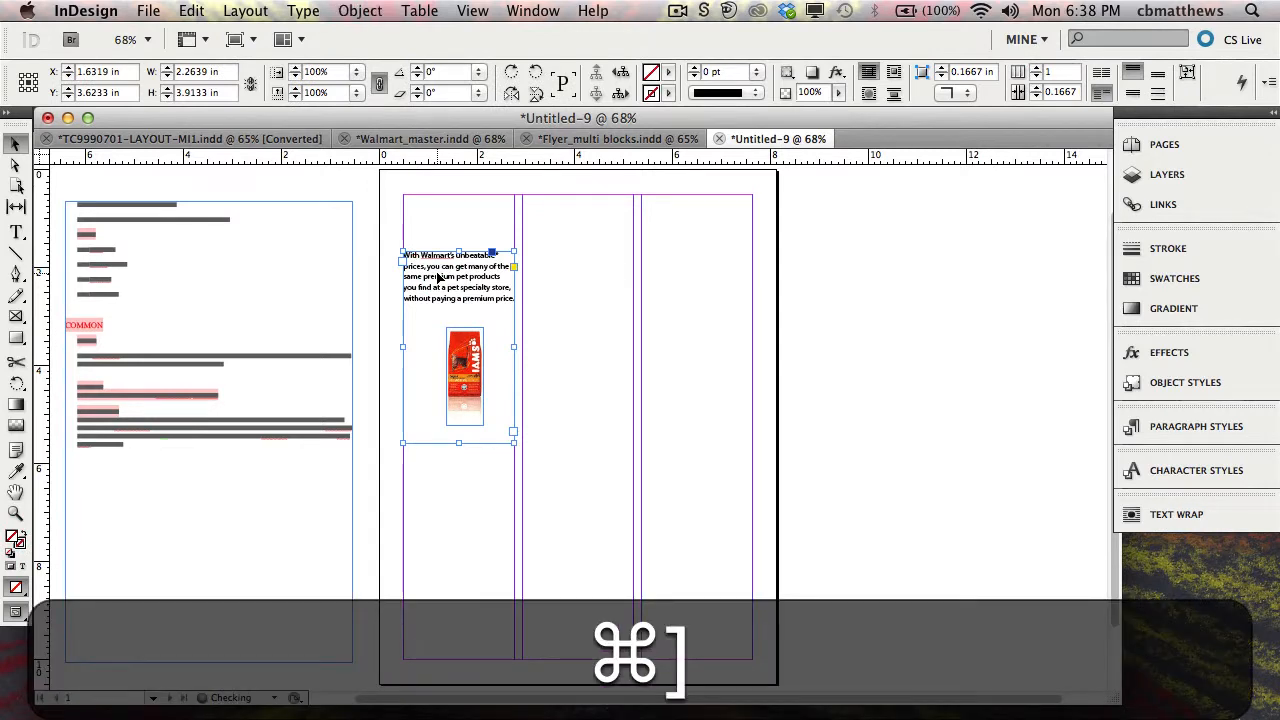
- Try to select the image that is covered by the text frame in the first column
left_click(554, 357)
left_click(463, 377)
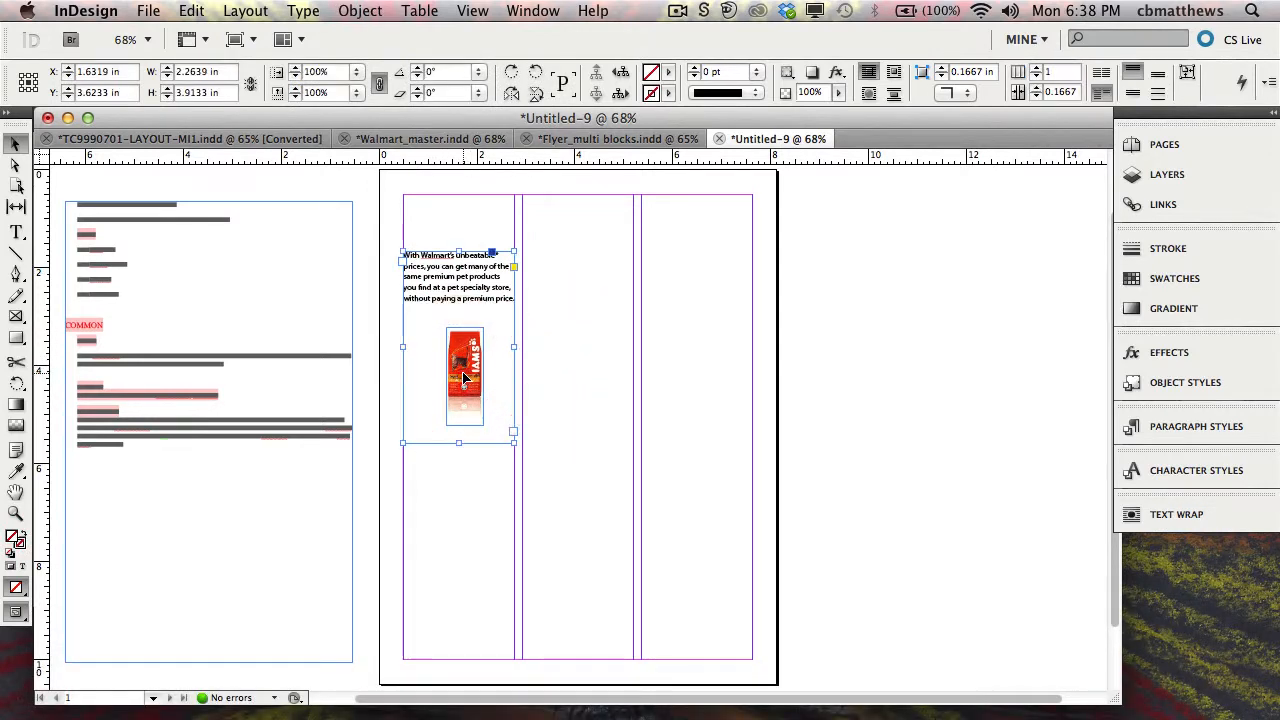
left_click(463, 373)
left_click(461, 367)
left_click(458, 360)
left_click(463, 358)
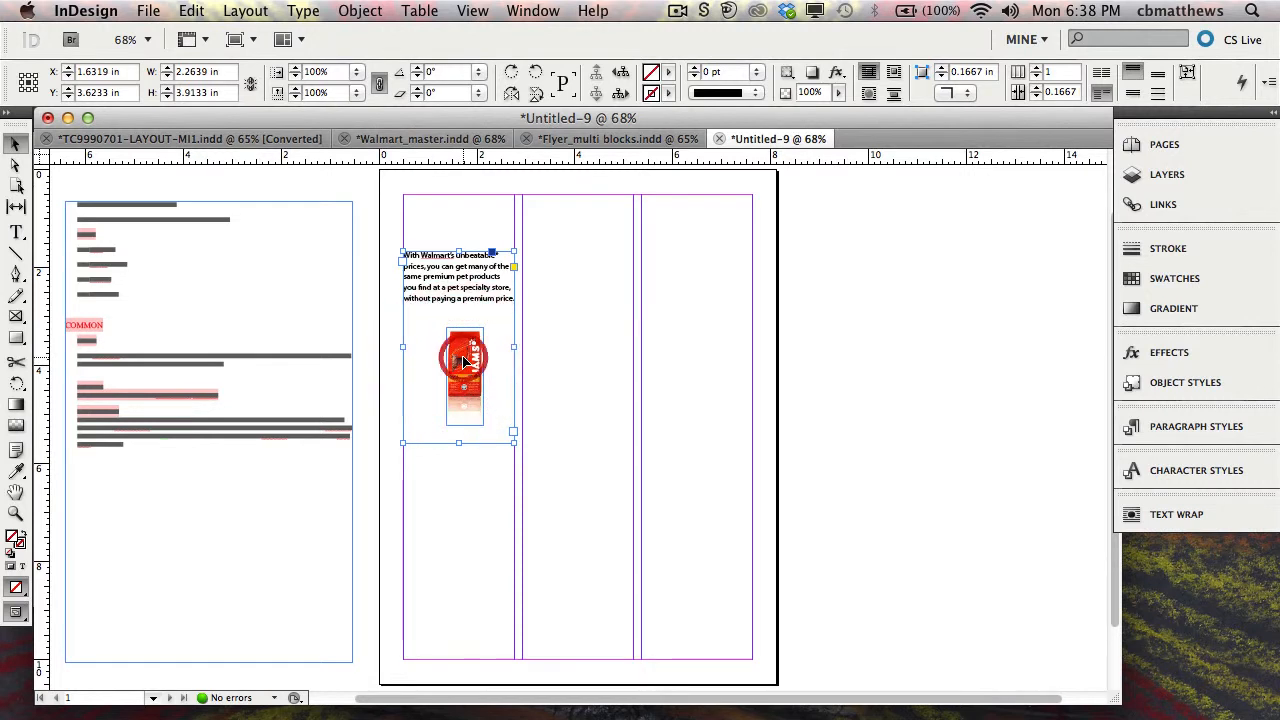
left_click(463, 358)
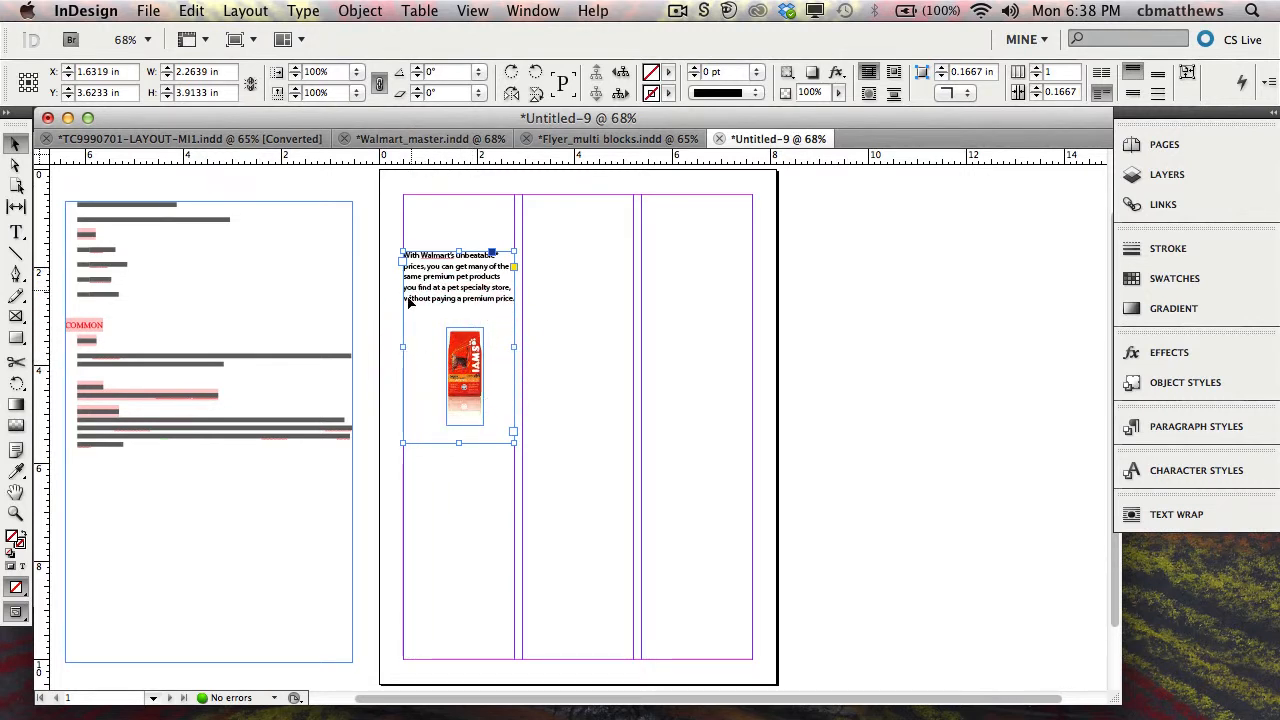
left_click(465, 350)
- Shorten the text frame to about 1.23 in high so it clears the image, and check that both can be selected separately
left_click_drag(459, 443, 462, 311)
left_click(573, 329)
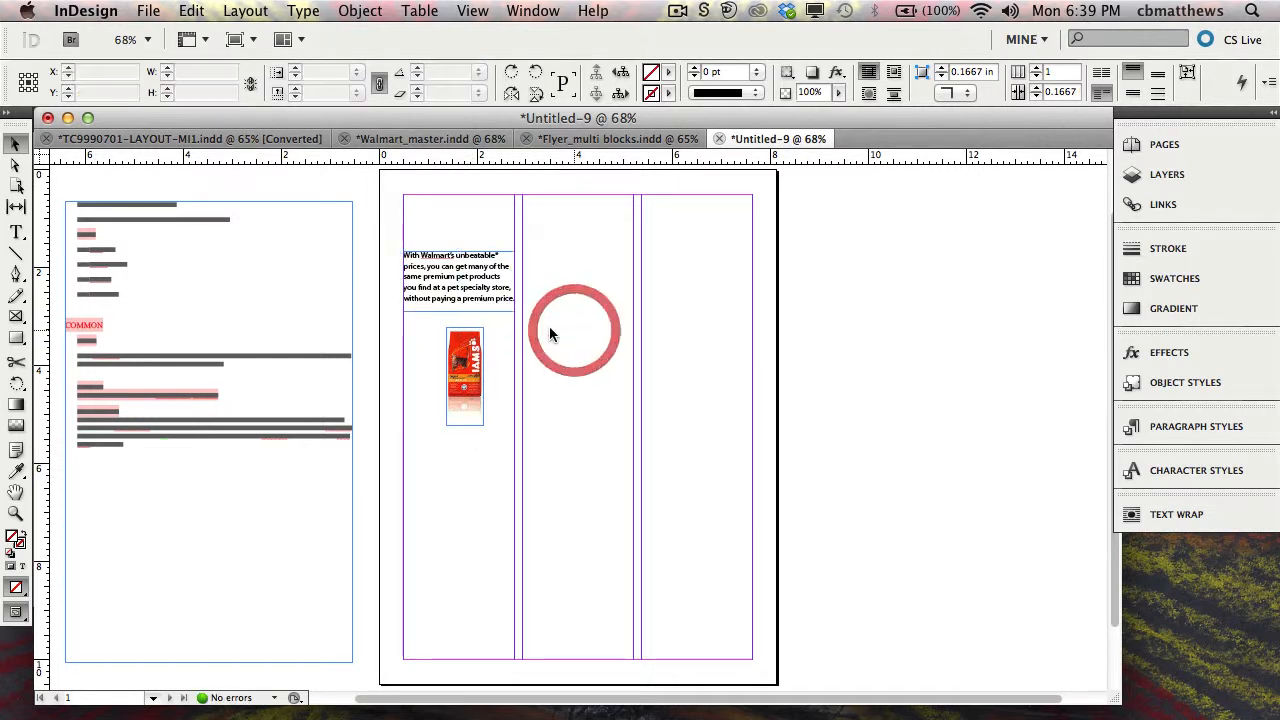
left_click(463, 362)
left_click(452, 293)
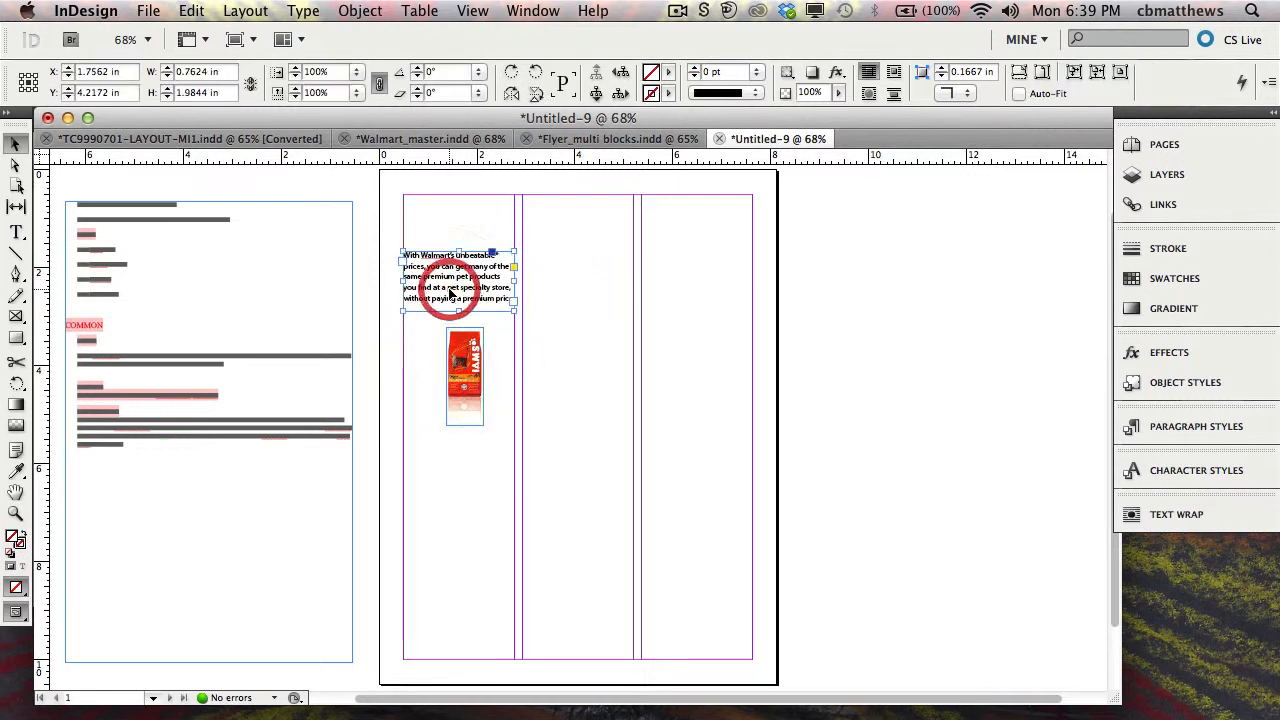
left_click(463, 362)
left_click(547, 363)
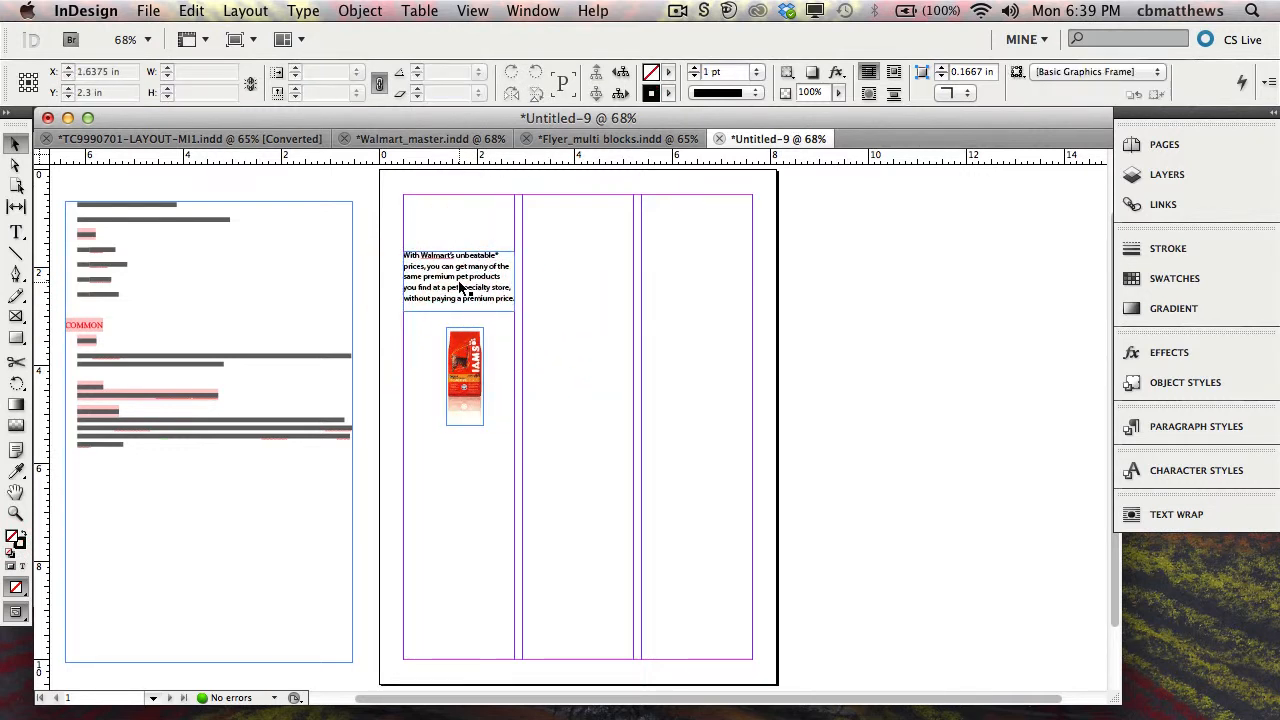
- Widen the text frame across the first two columns to about 4.69 in
left_click(460, 288)
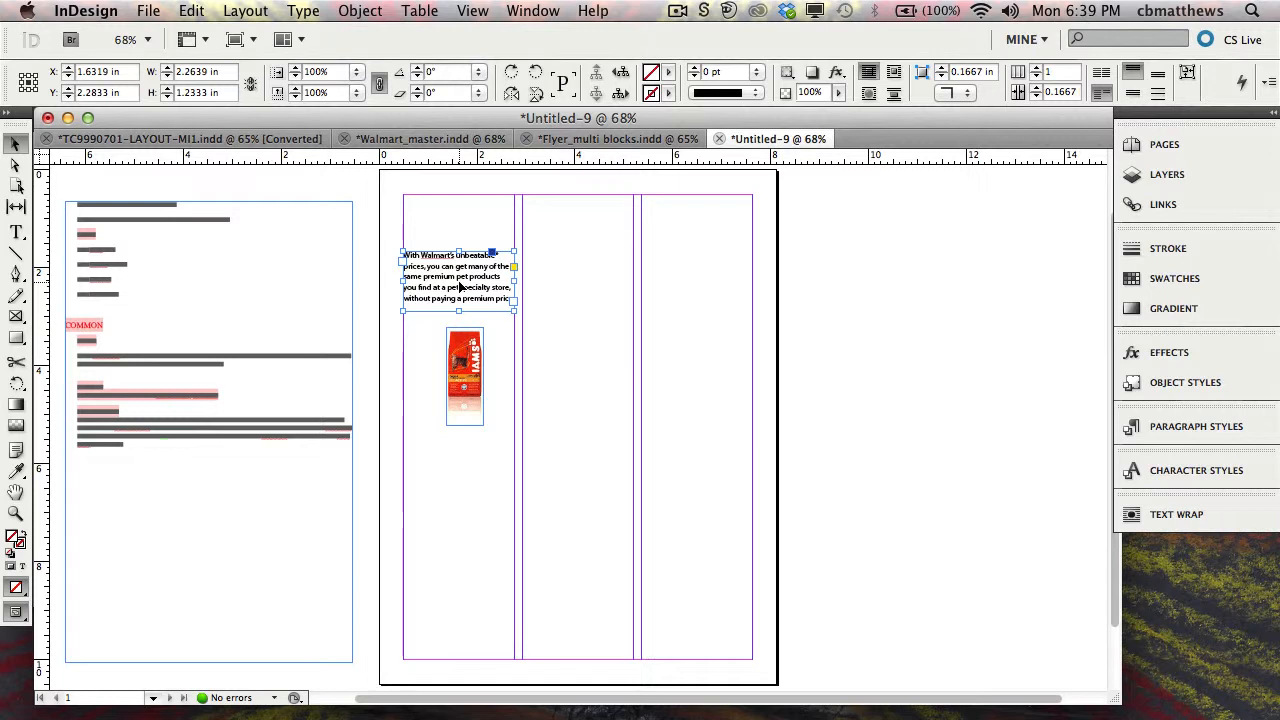
left_click_drag(459, 287, 628, 315)
left_click(590, 348)
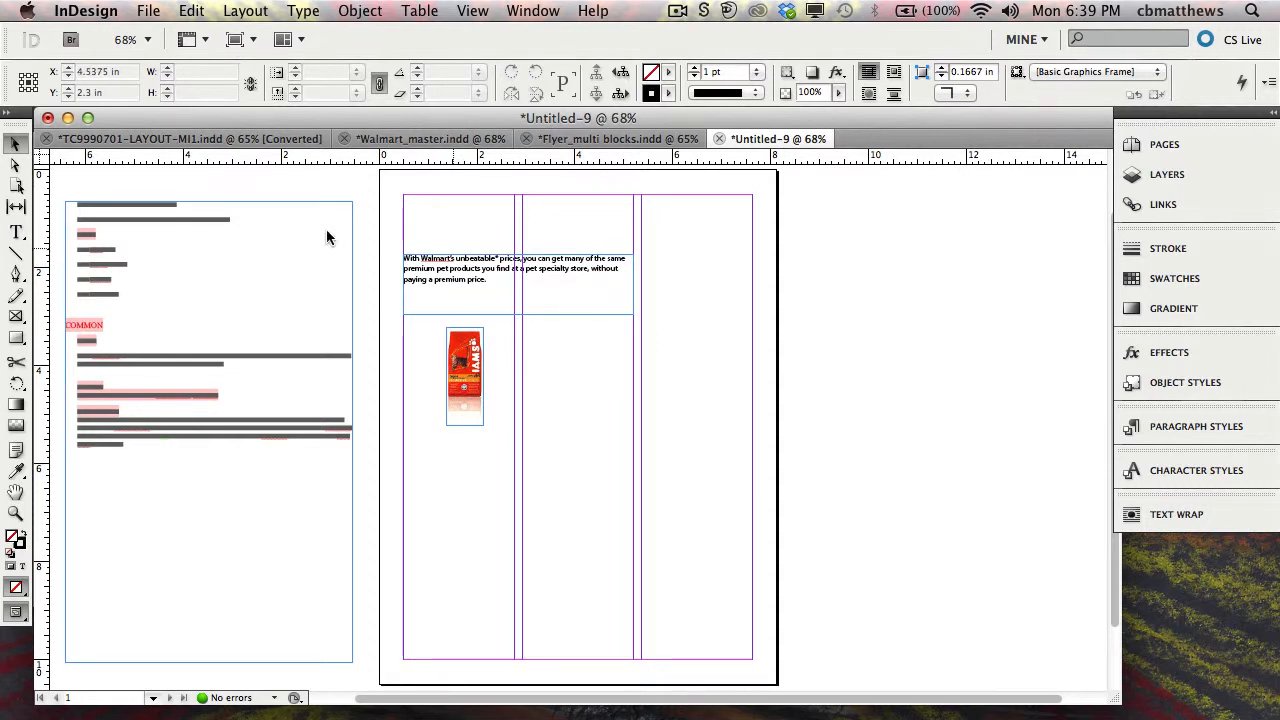
- Select all the text in the two-column-wide frame and show its character formatting settings
left_click(16, 231)
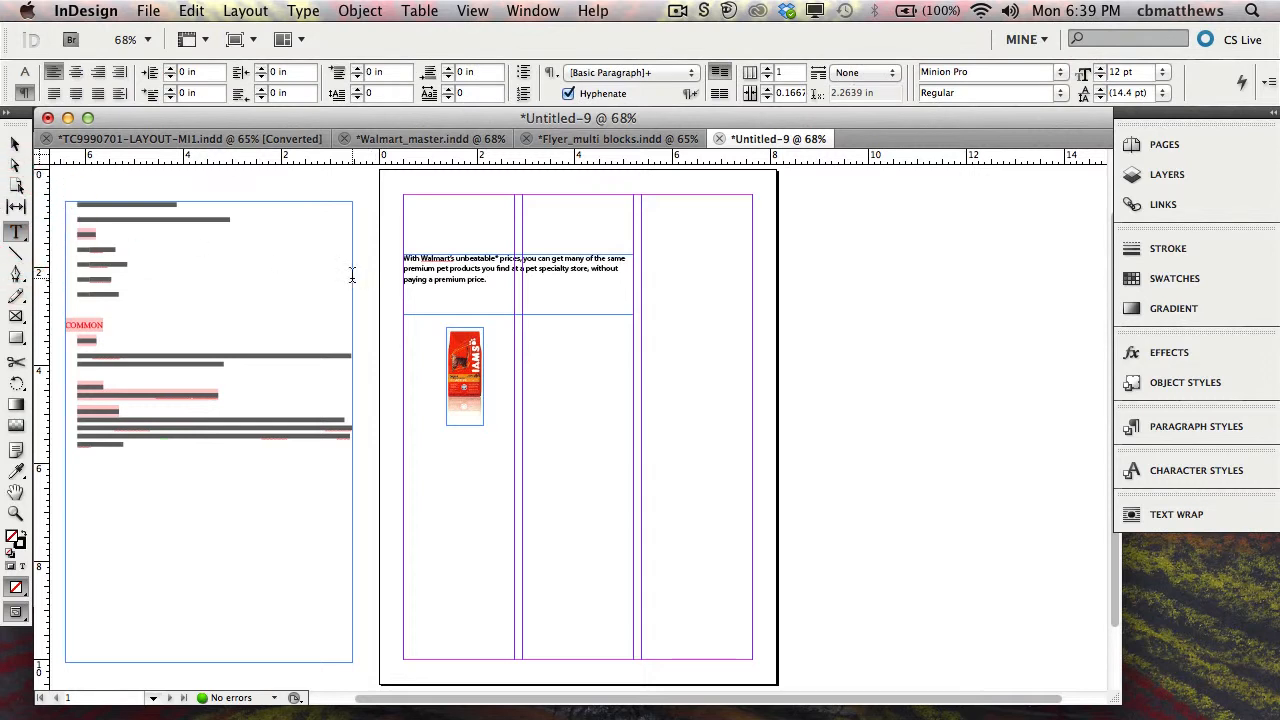
left_click(466, 268)
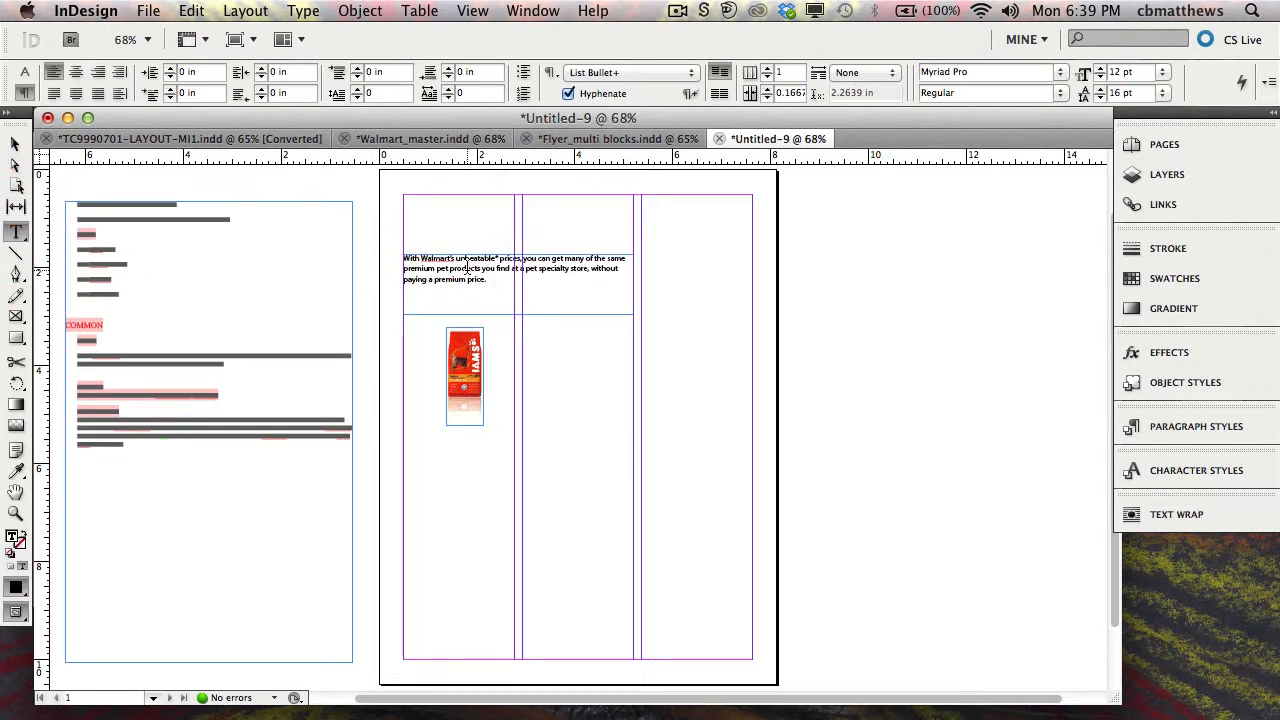
left_click(497, 280)
left_click(497, 280)
key("super+a")
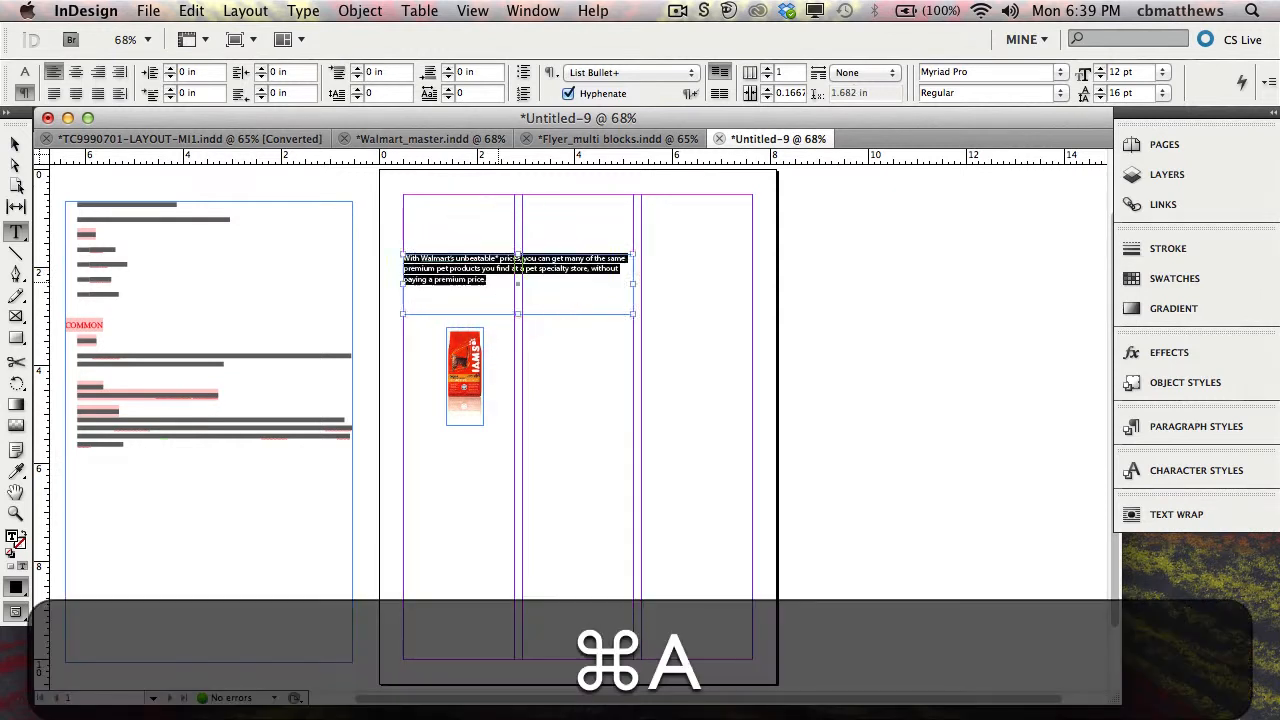
left_click(25, 73)
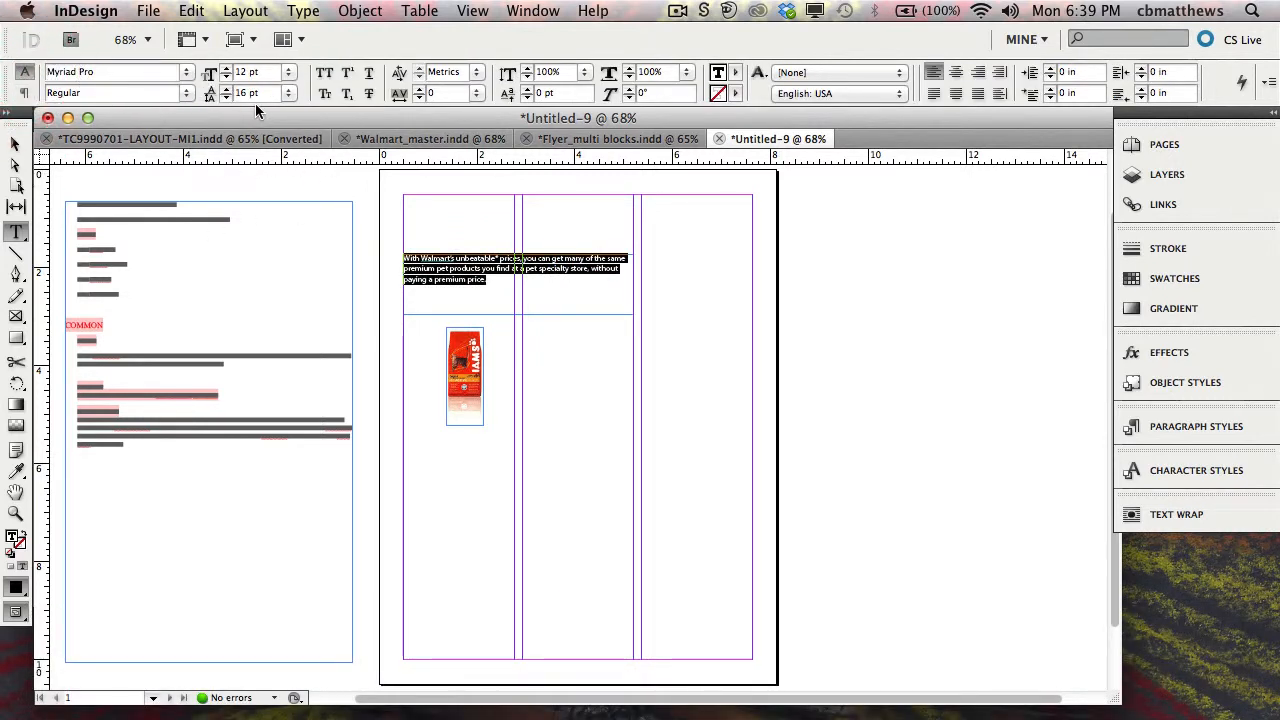
- Move the text frame up slightly and narrow it to the first column, about 2.26 in wide and 1.4 in high
left_click(15, 143)
mouse_move(420, 279)
left_mouse_down()
mouse_move(574, 294)
mouse_move(560, 409)
mouse_move(564, 300)
mouse_move(483, 267)
mouse_move(436, 272)
left_mouse_up()
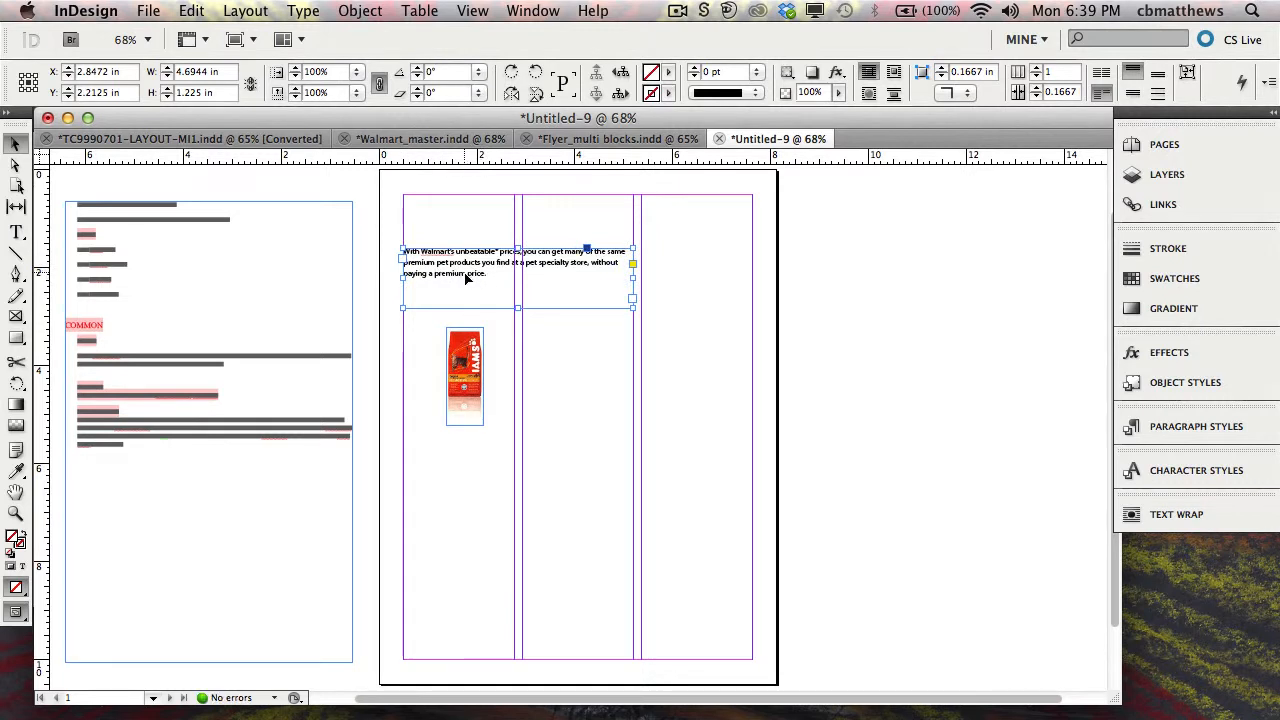
left_click_drag(632, 309, 511, 316)
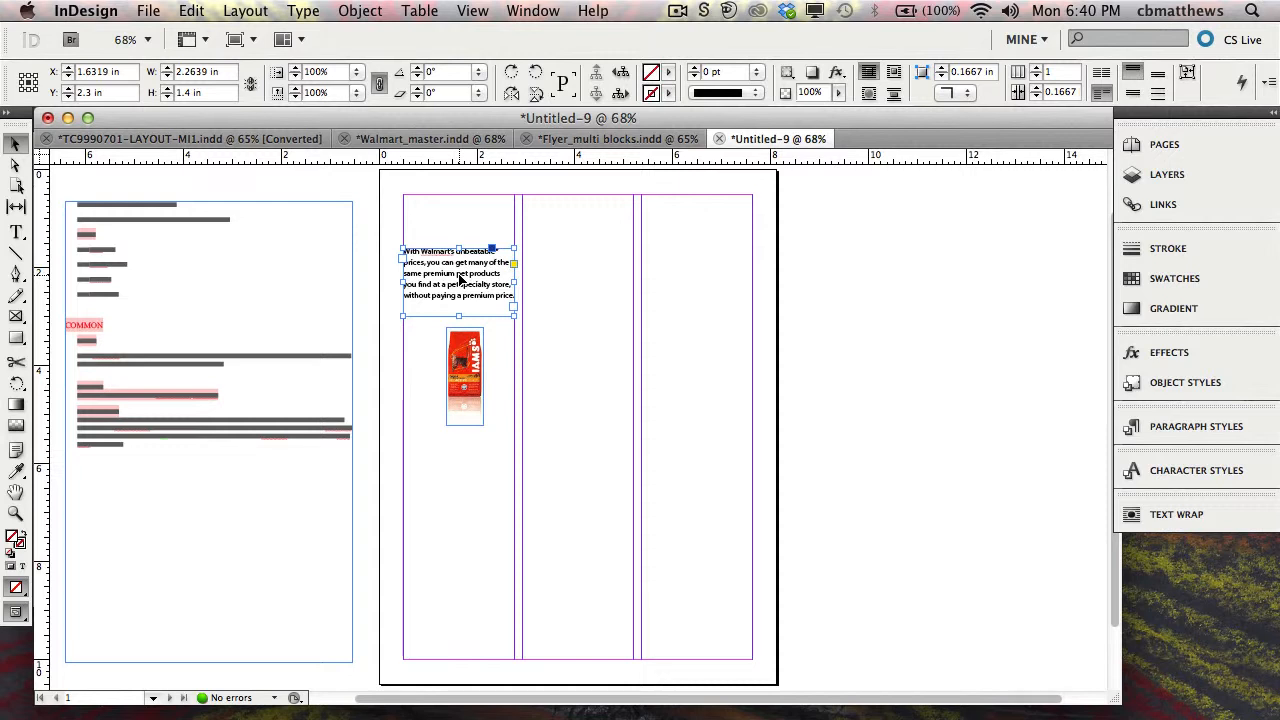
- Move the text frame to the top margin of the first column and shorten it to about 0.88 in high
left_click_drag(459, 270, 459, 240)
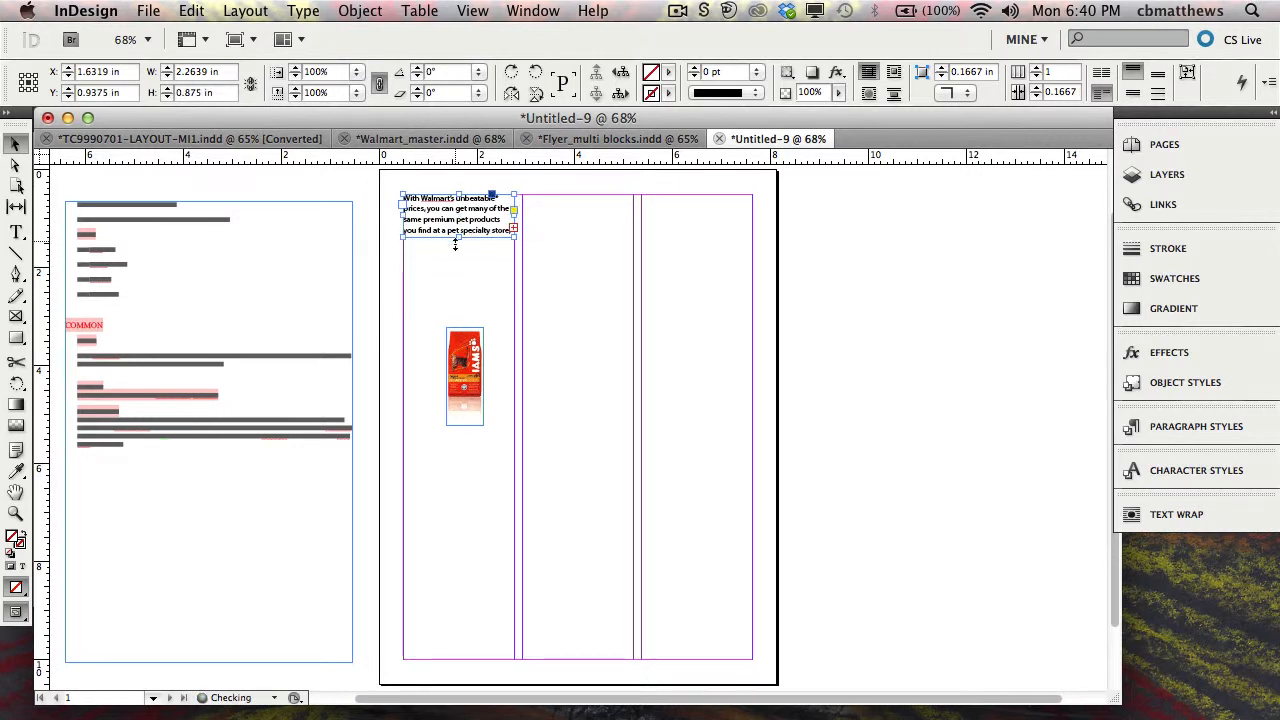
left_click(446, 262)
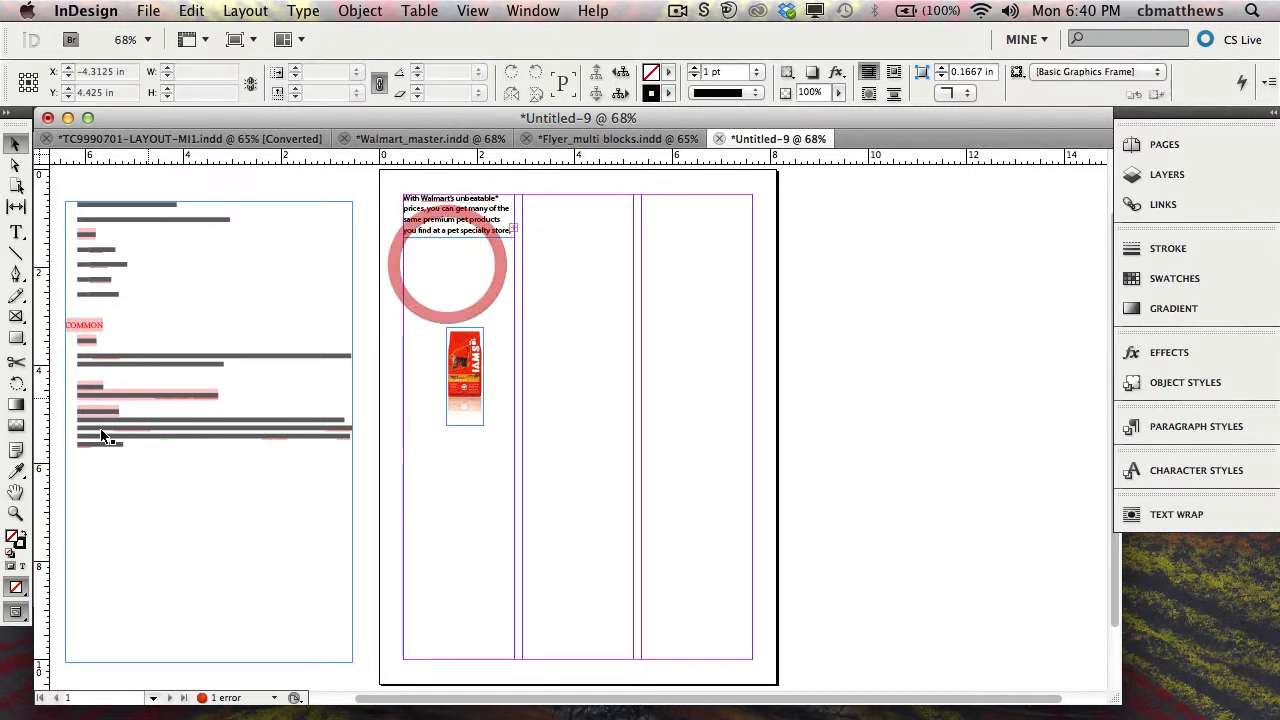
- Shorten the text frame at the top of the first column to about 0.7 in high
left_click(15, 513)
left_click_drag(390, 186, 545, 273)
left_click(15, 143)
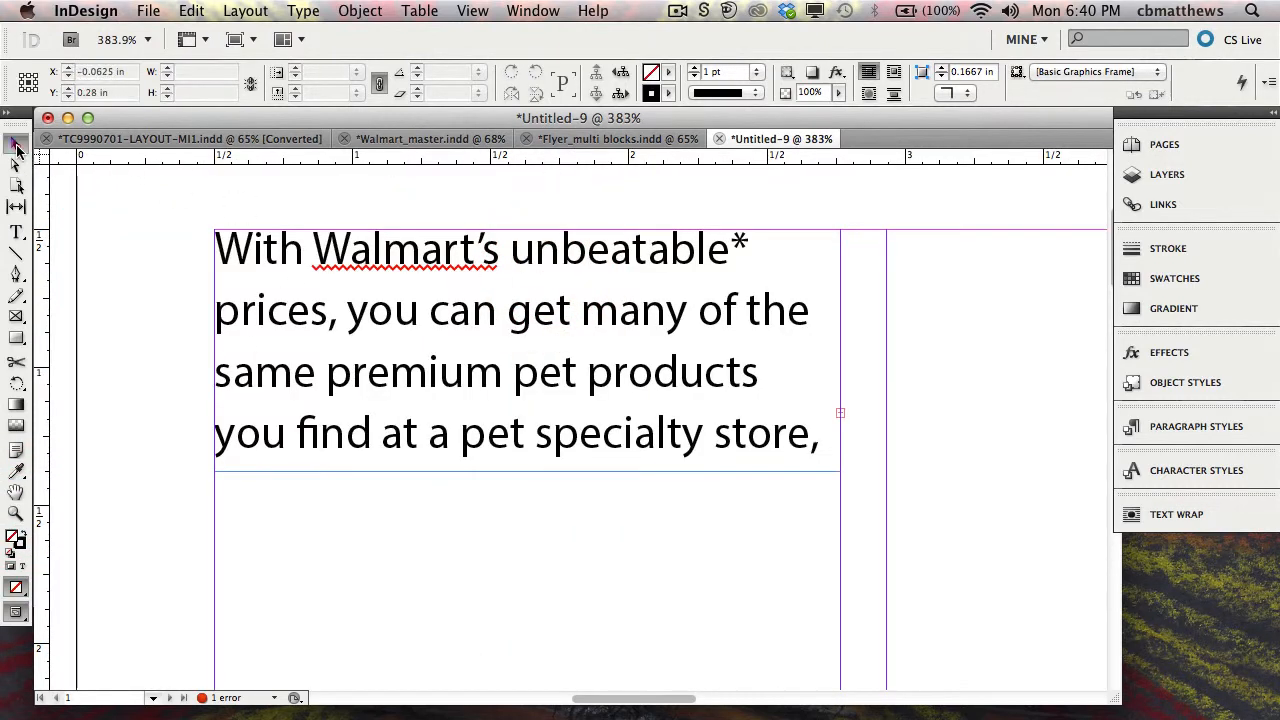
left_click(517, 366)
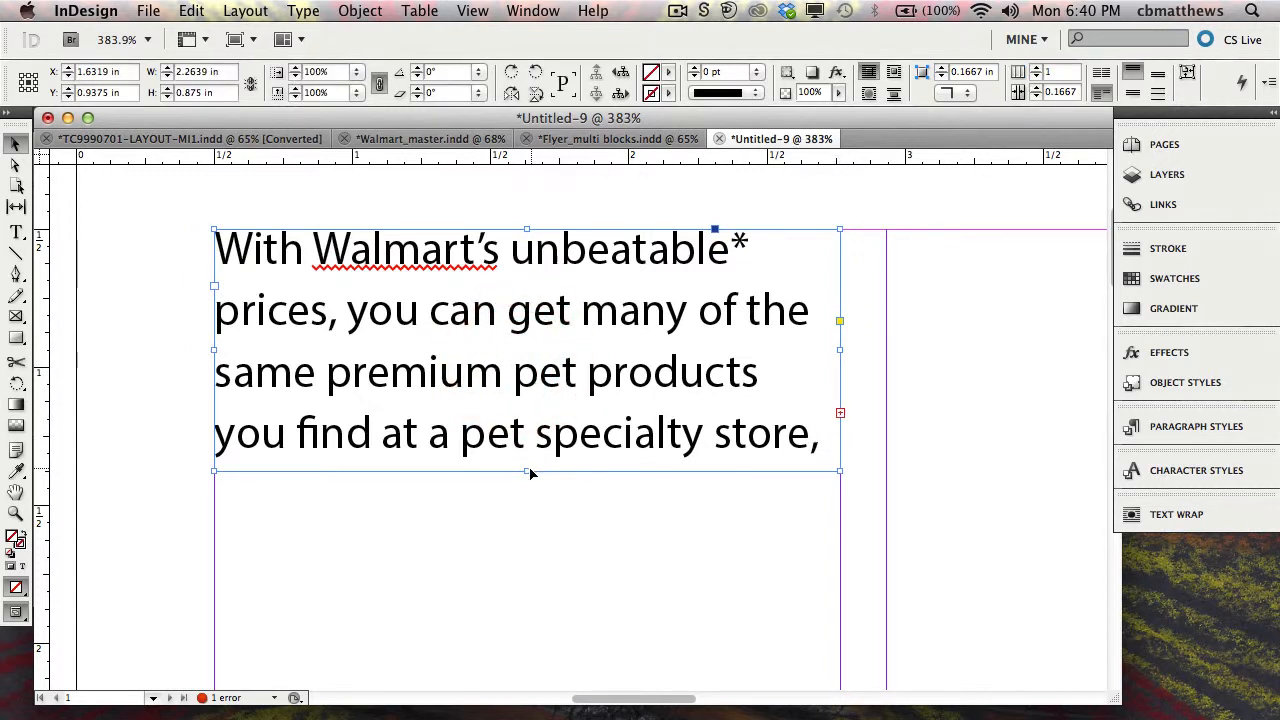
left_click_drag(527, 471, 526, 422)
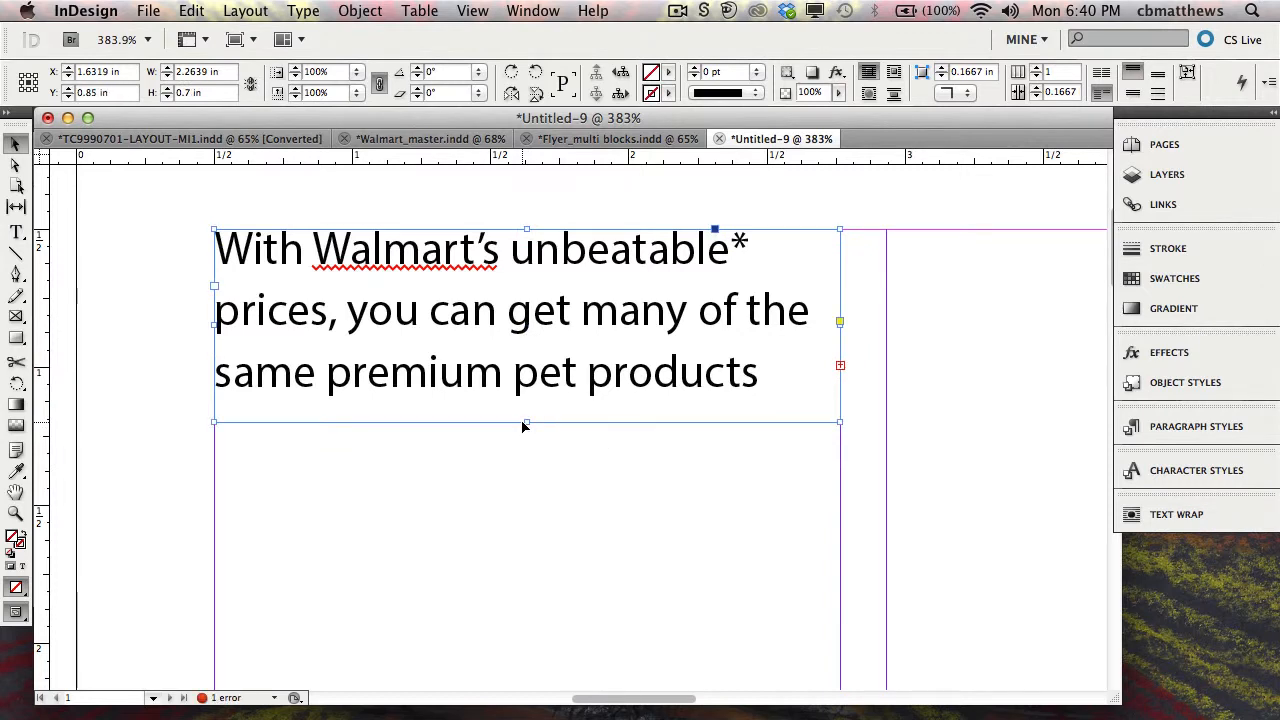
- Flow the first column's overset text into a new linked text frame near the top of the second column
key("super+minus")
key("super+minus")
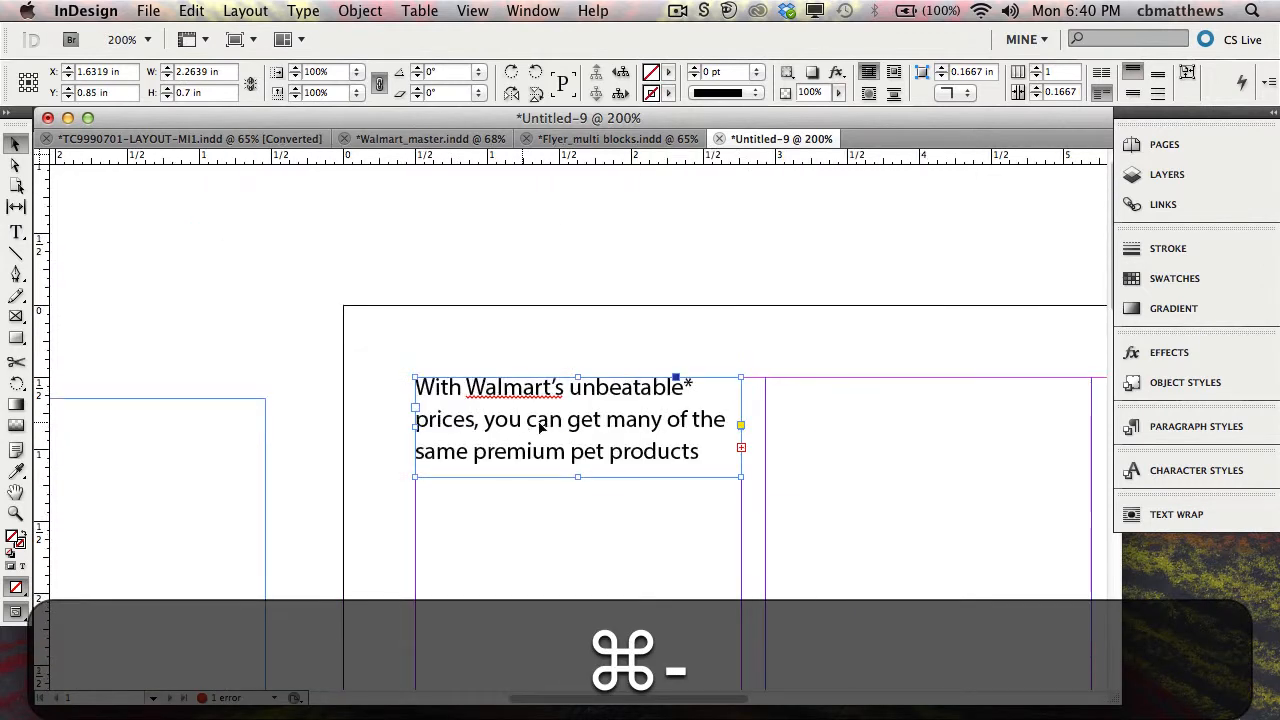
left_click(741, 447)
left_click(814, 405)
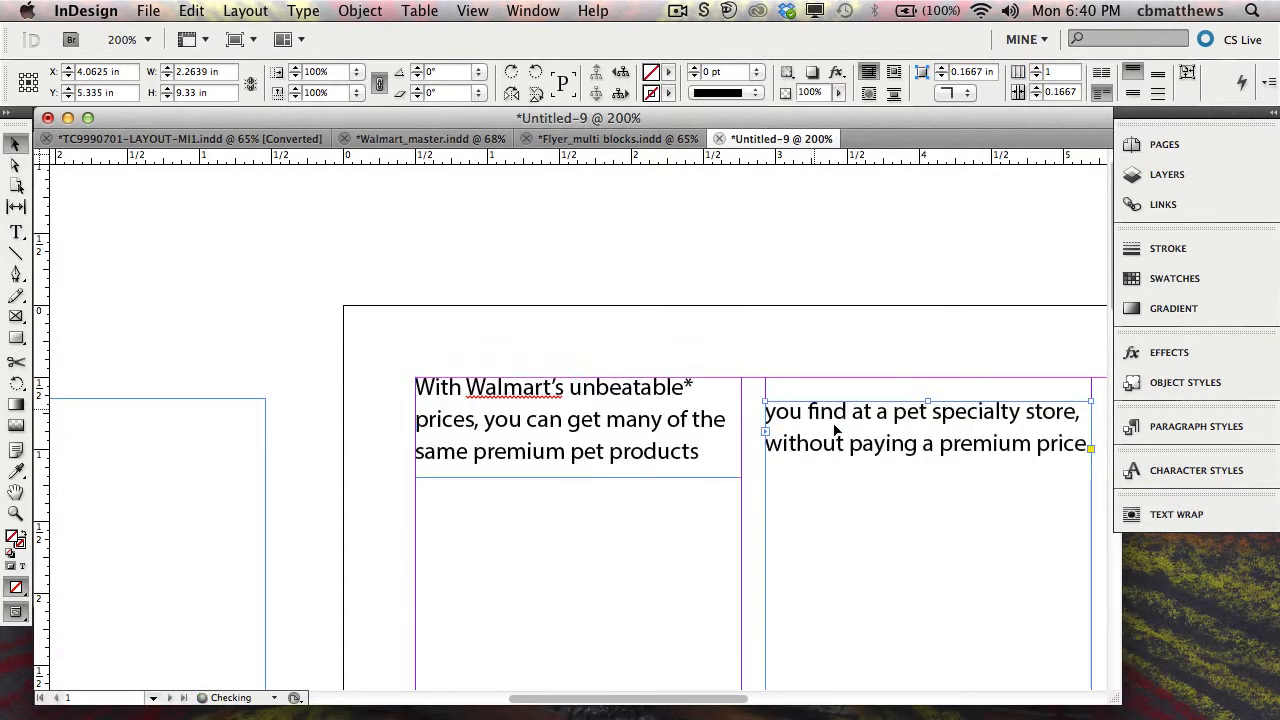
- Move the linked text frame in the second column up to the top margin
key("Up")
key("Up")
key("Up")
key("Up")
key("Up")
key("Up")
key("Up")
key("Up")
key("Up")
key("Up")
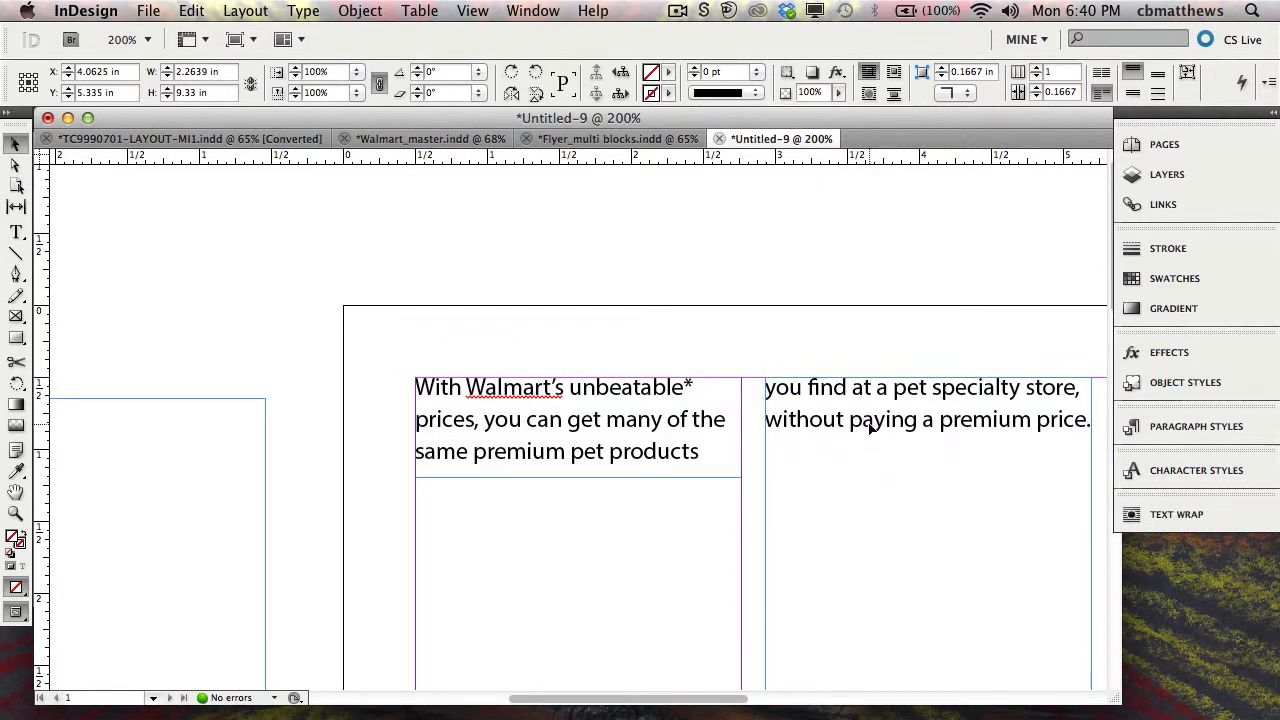
left_click(777, 413)
- Undo the move of the second-column frame and the flowing of the overset text into it
key("super+z")
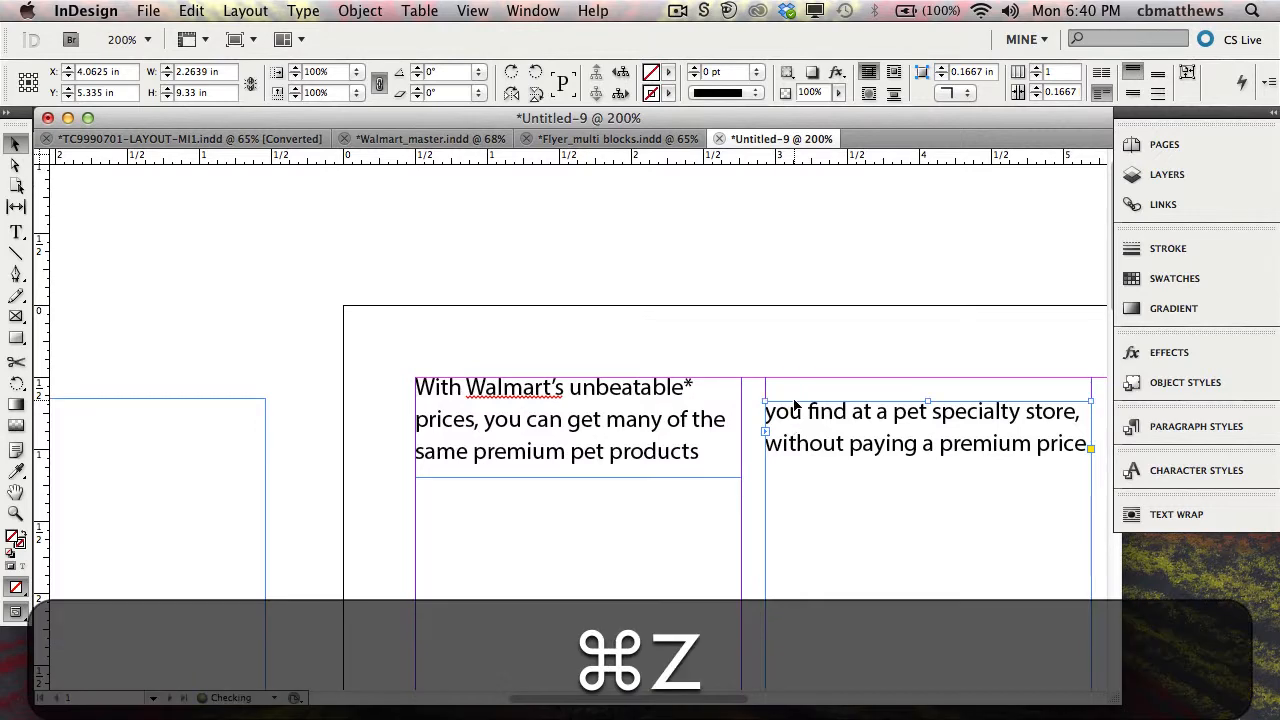
key("super+z")
key("super+z")
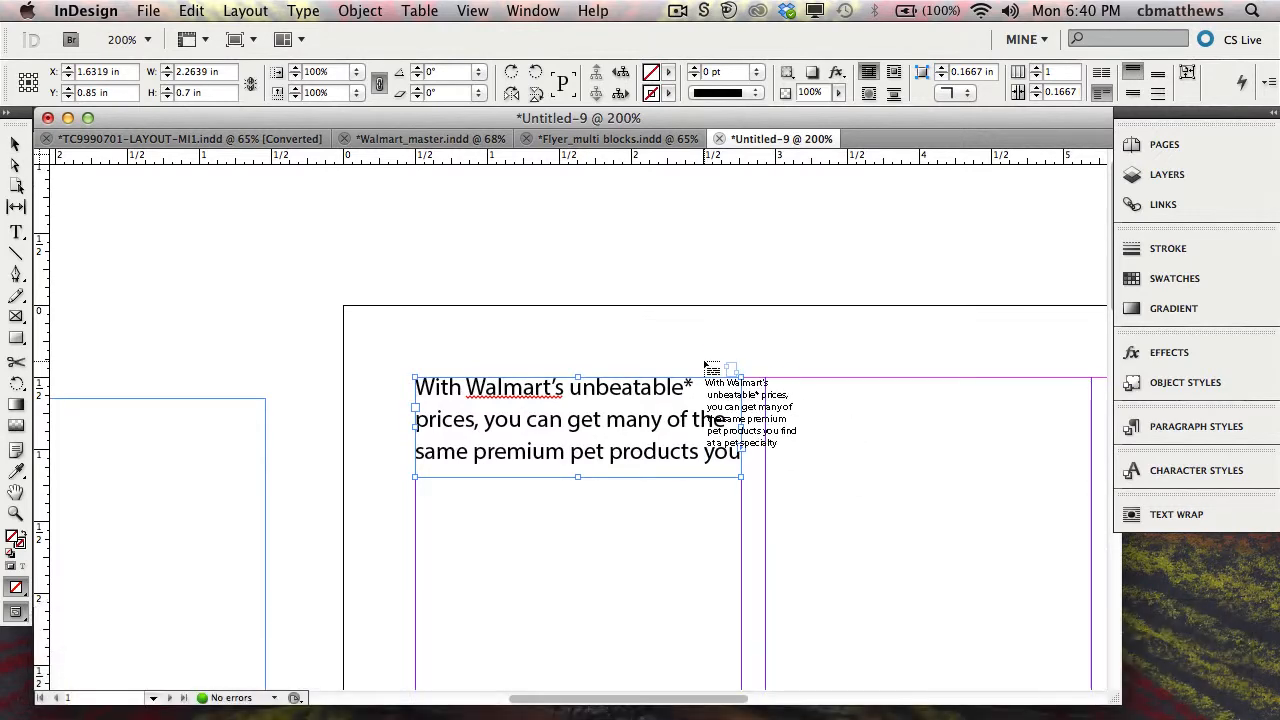
key("super+z")
- Extend the bottom of the first-column text frame to make it about 1.31 in high
left_click(13, 145)
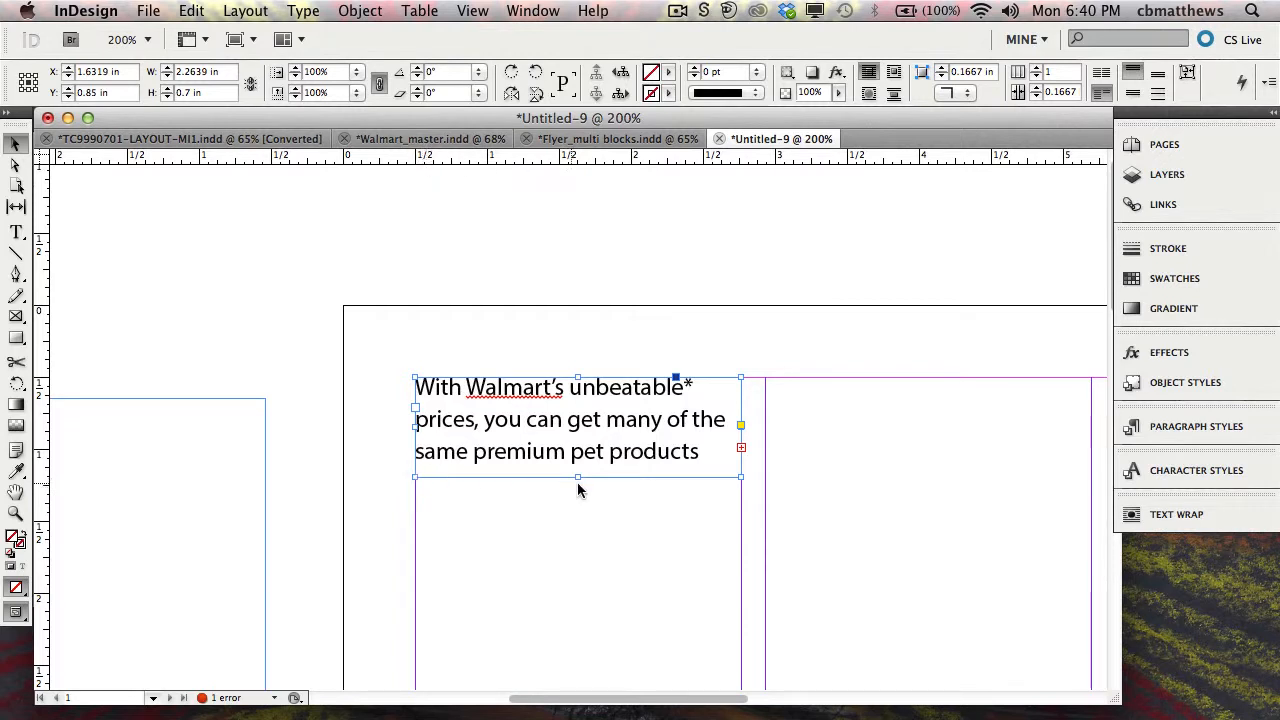
left_click_drag(578, 478, 571, 565)
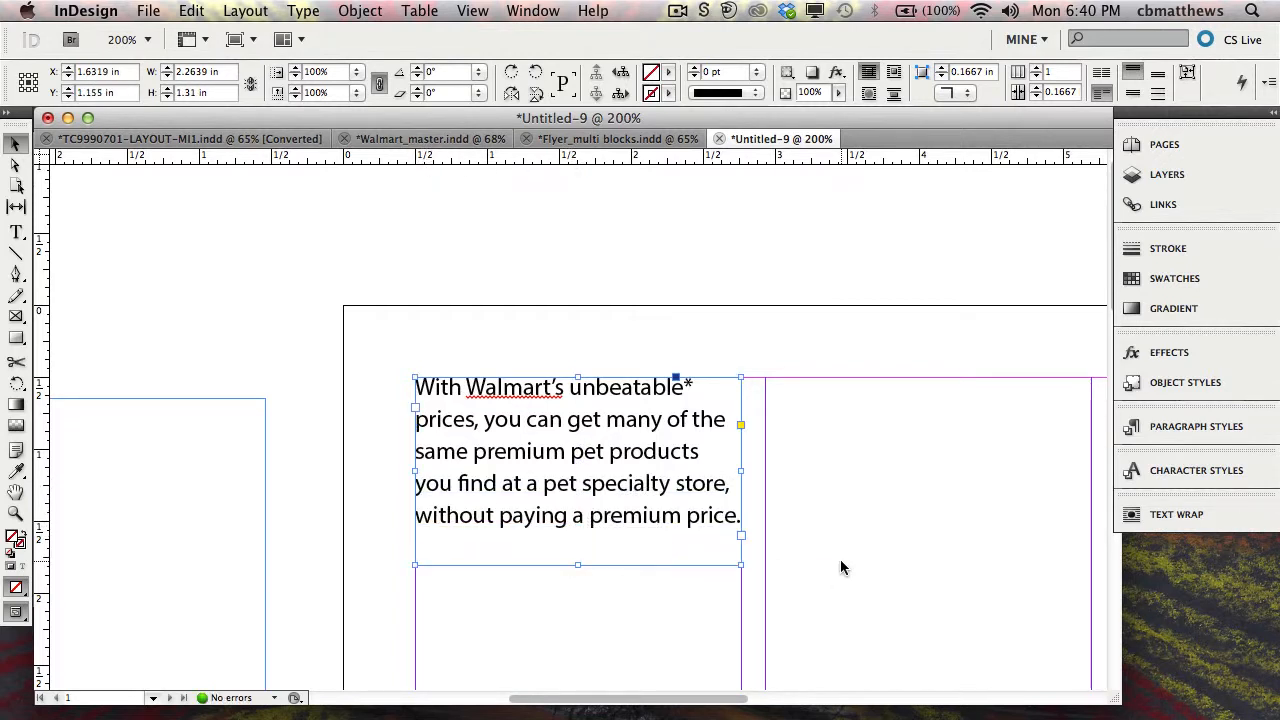